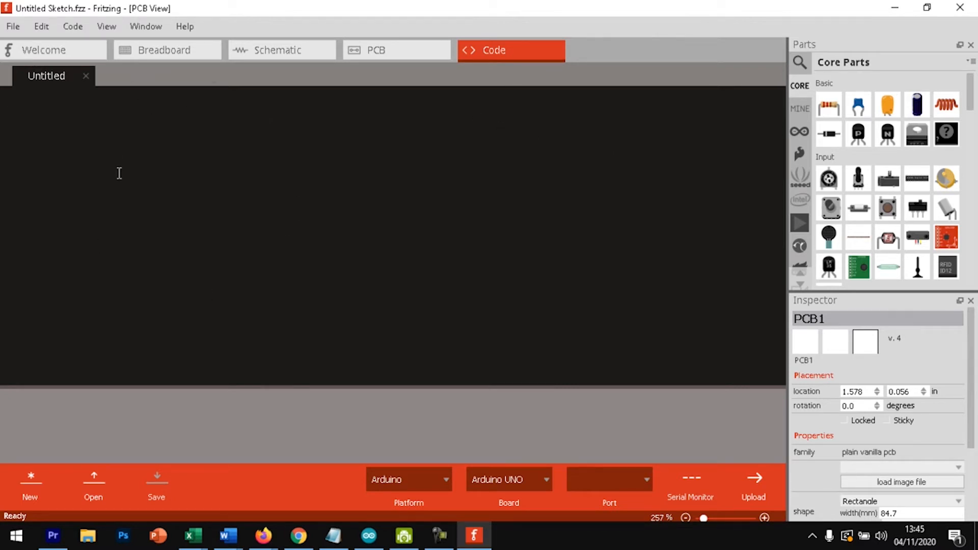
Step: Look through the new sketch's breadboard, schematic, PCB and code views
click(129, 50)
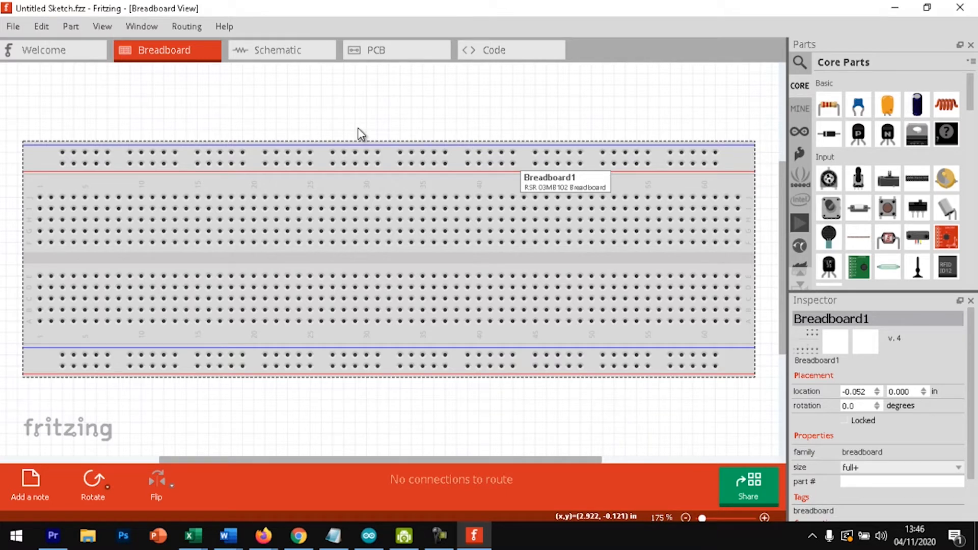
ctrl+scroll(358, 133, down, 5)
ctrl+scroll(360, 134, down, 1)
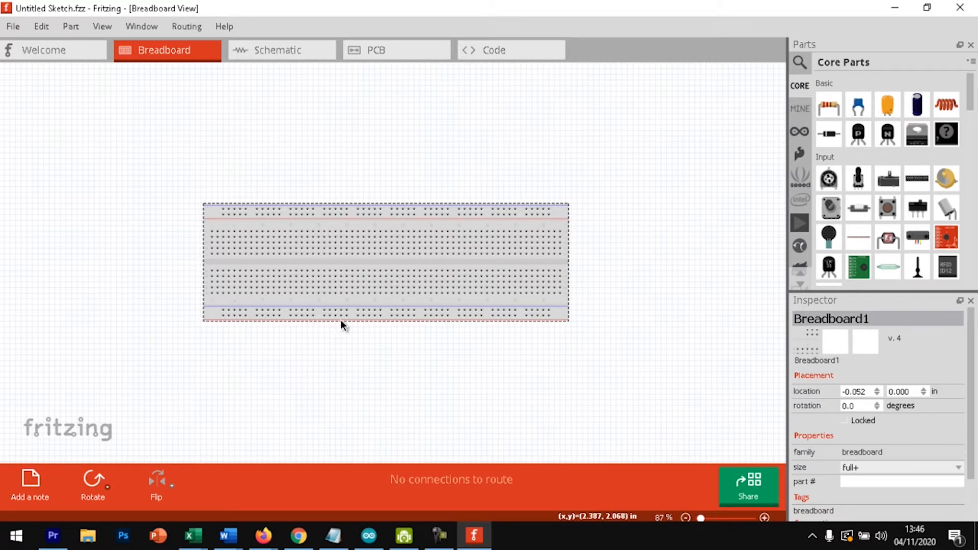
ctrl+scroll(340, 333, up, 2)
ctrl+scroll(357, 241, down, 2)
ctrl+scroll(365, 200, up, 2)
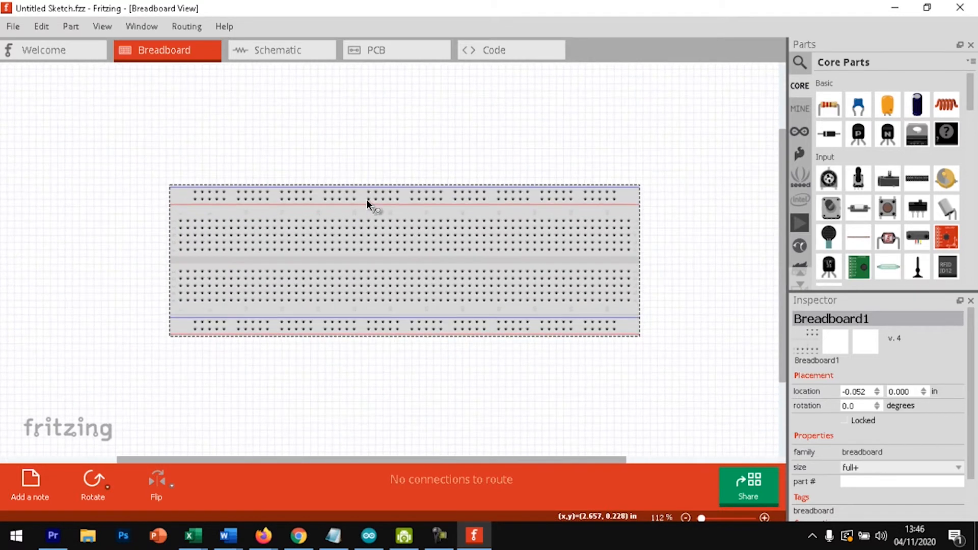
ctrl+scroll(338, 270, up, 1)
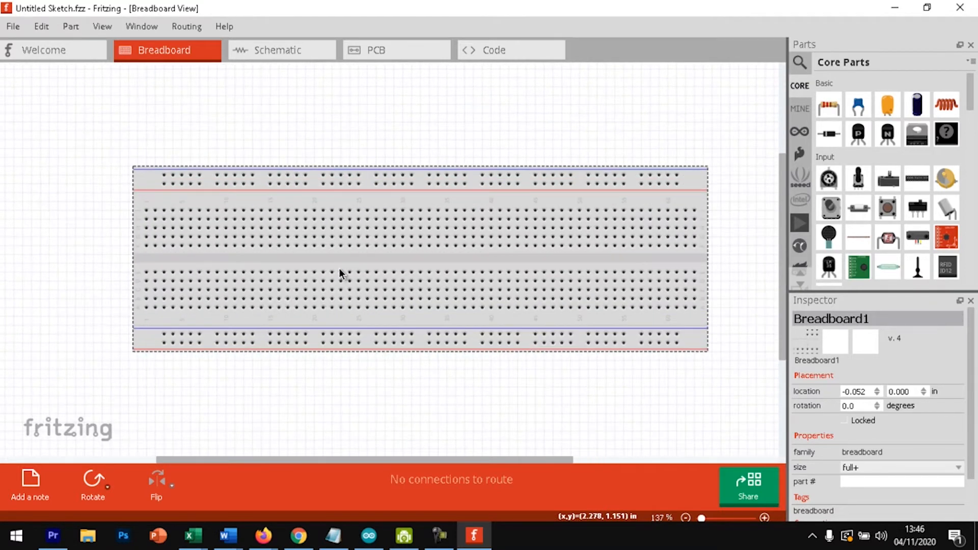
click(309, 62)
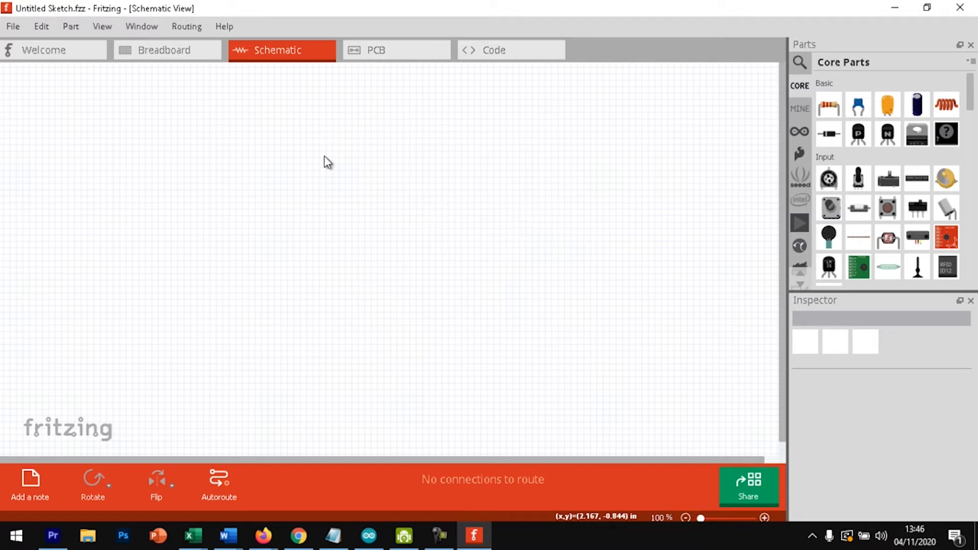
click(415, 52)
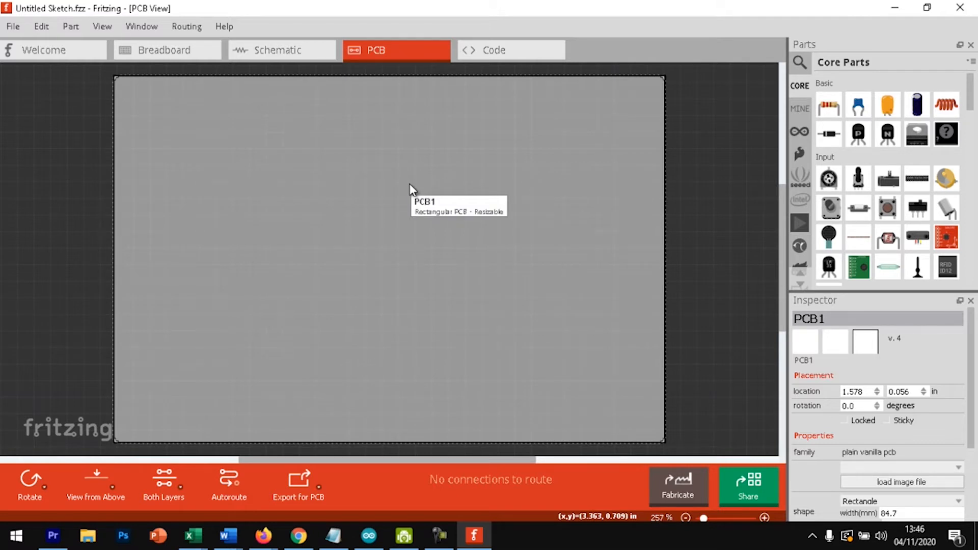
click(518, 54)
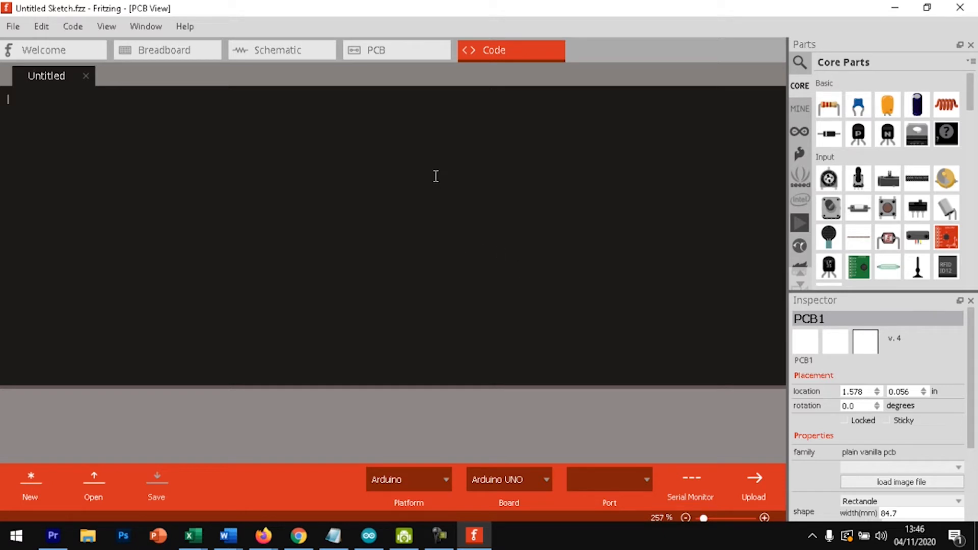
Step: In the breadboard view, move the breadboard up to free space and place an Arduino Uno (Rev3) board below it
click(194, 54)
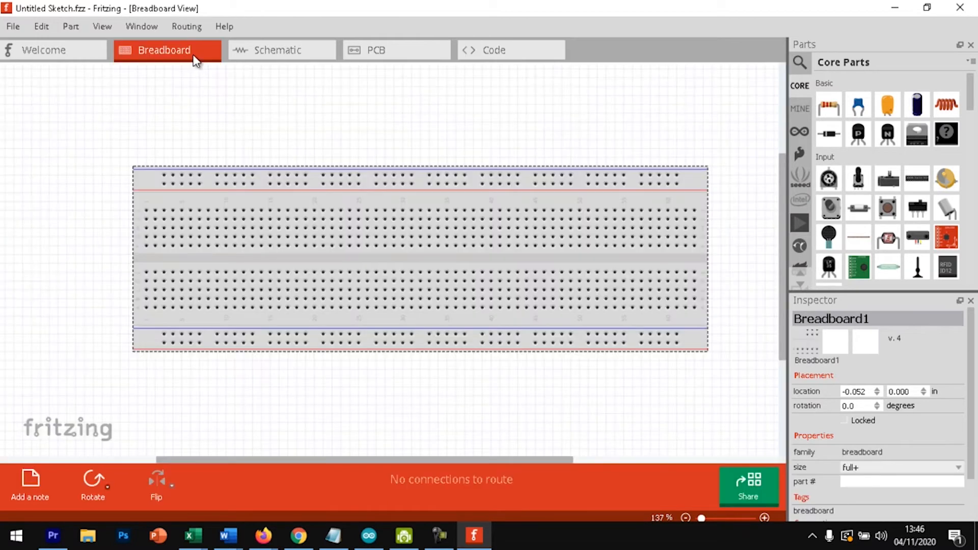
ctrl+scroll(354, 174, down, 2)
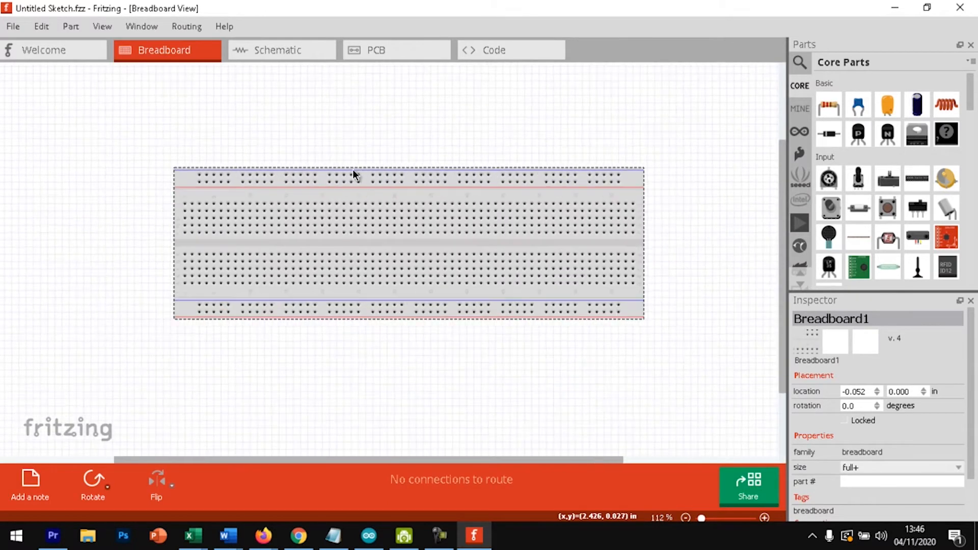
ctrl+scroll(390, 263, down, 1)
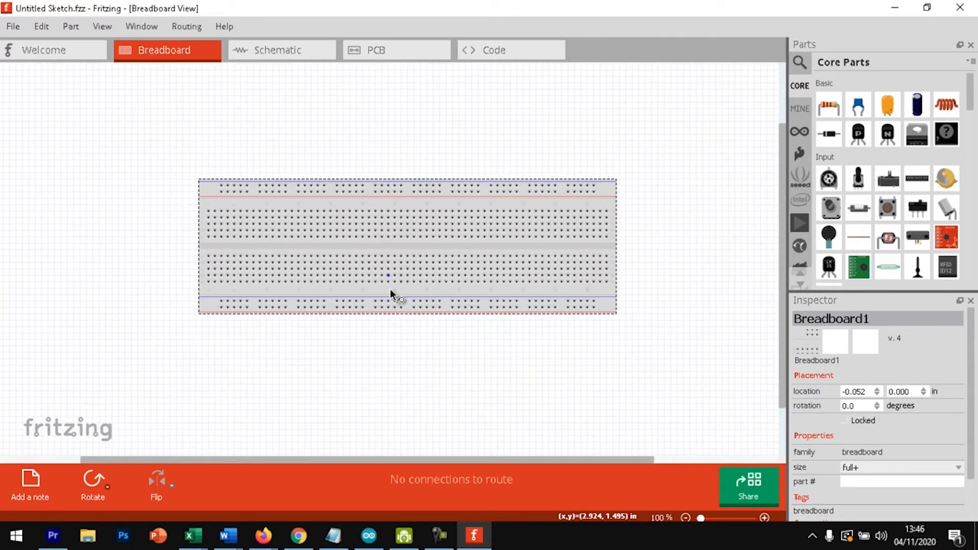
ctrl+scroll(390, 294, down, 1)
ctrl+scroll(393, 328, up, 1)
drag(389, 262, 399, 160)
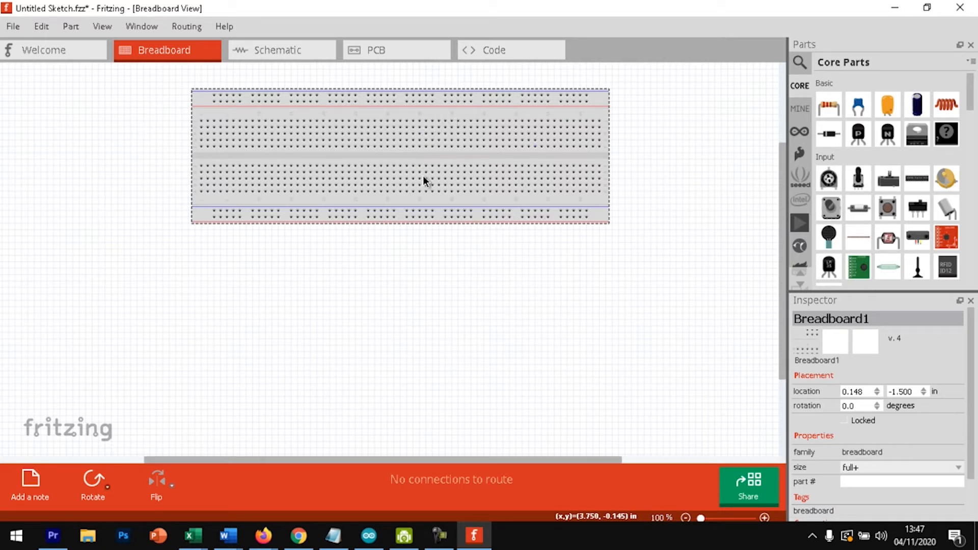
click(809, 133)
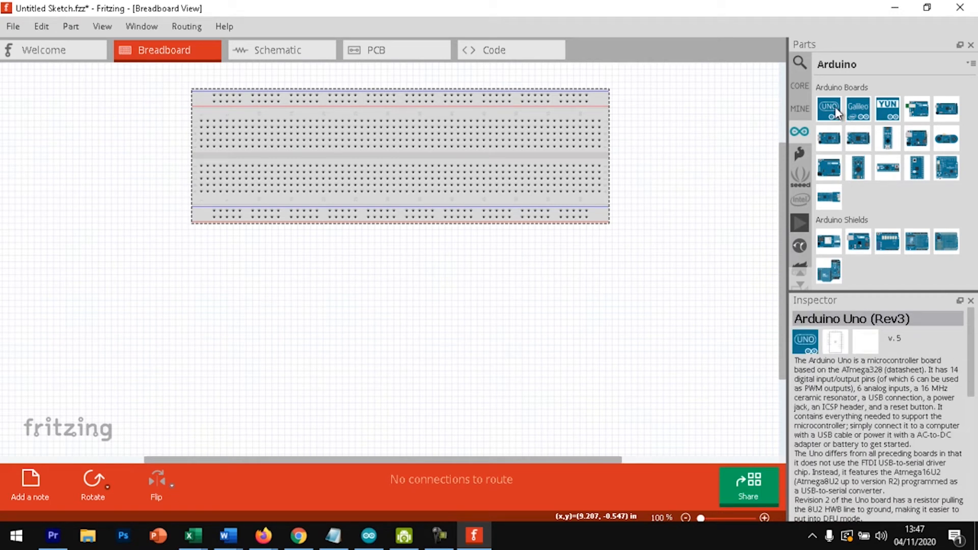
drag(835, 113, 319, 267)
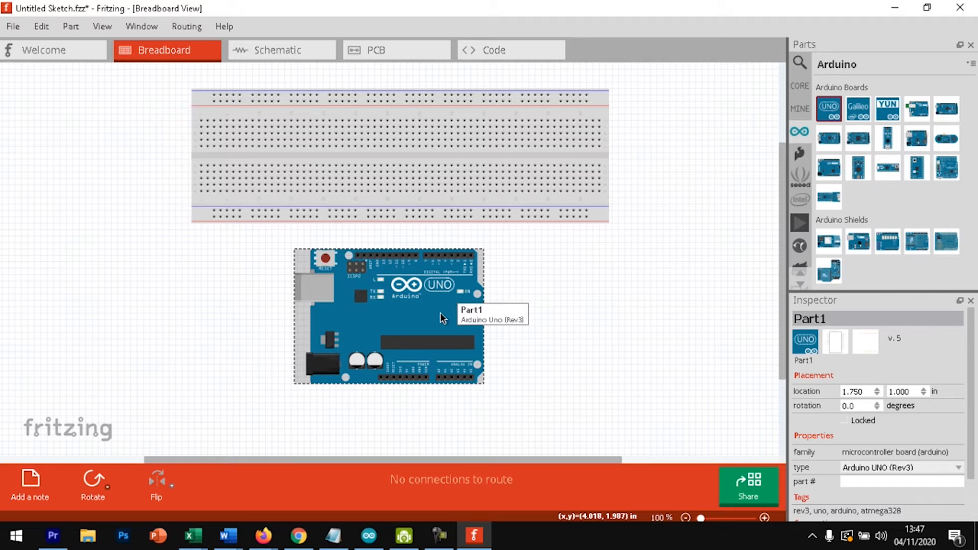
Step: Insert a red LED with its legs in row E, columns 28 and 29, of the breadboard and move the Arduino farther below
click(804, 94)
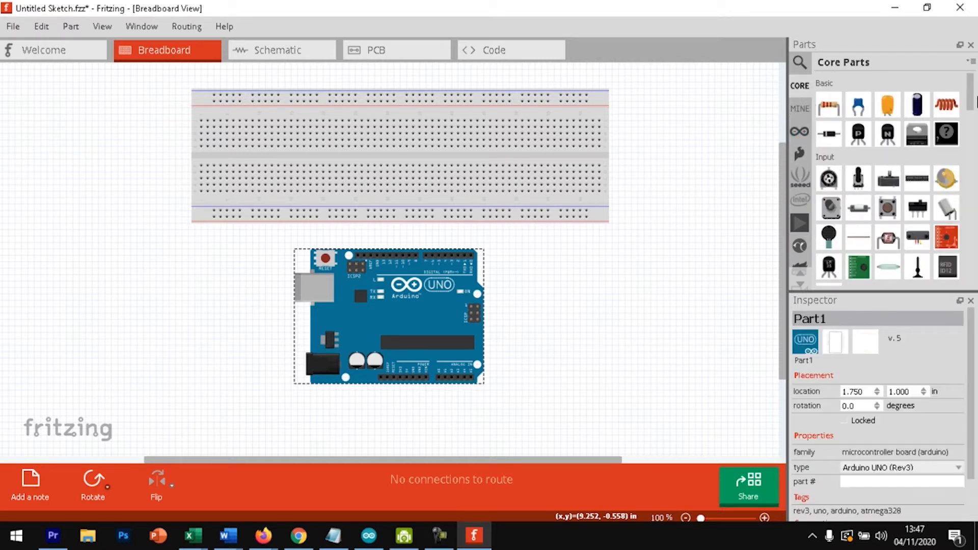
drag(970, 100, 974, 141)
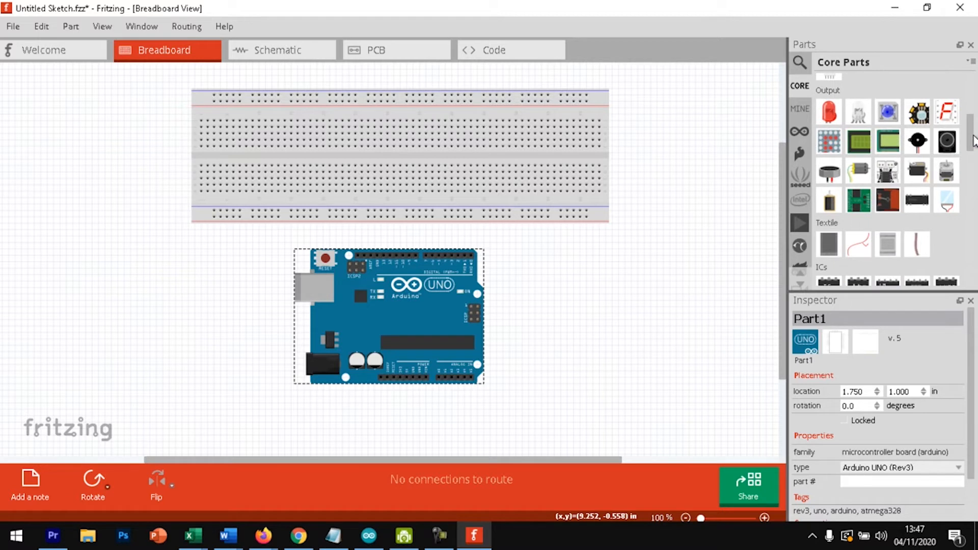
drag(829, 112, 401, 78)
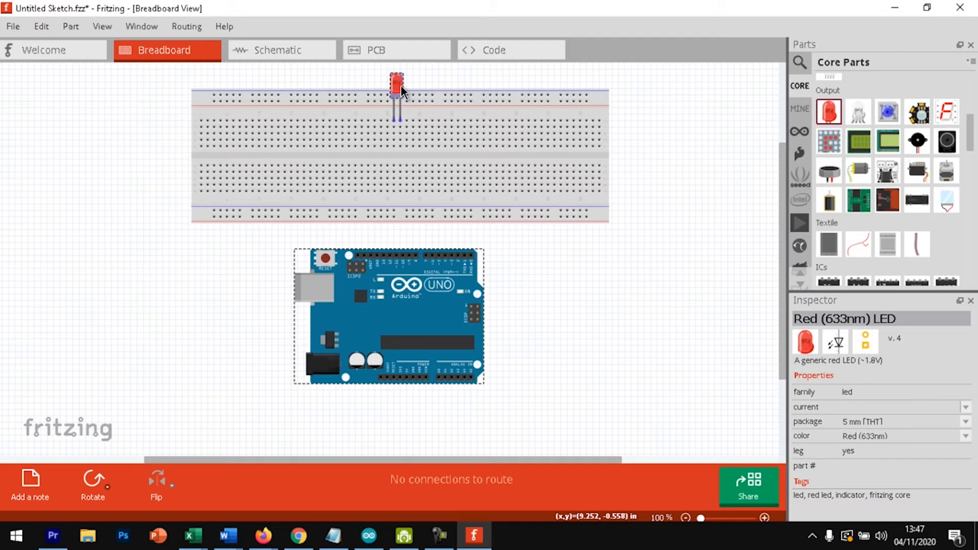
drag(401, 87, 388, 136)
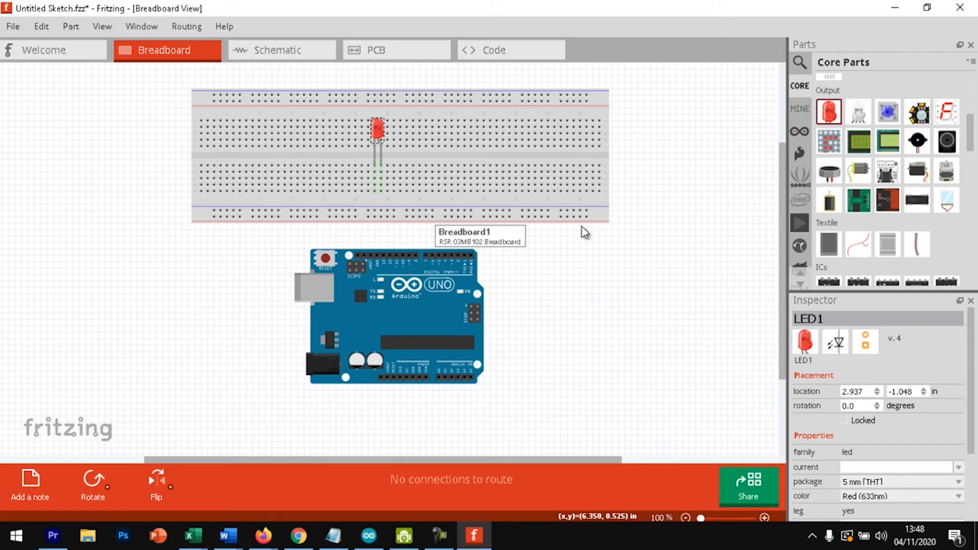
drag(415, 271, 401, 306)
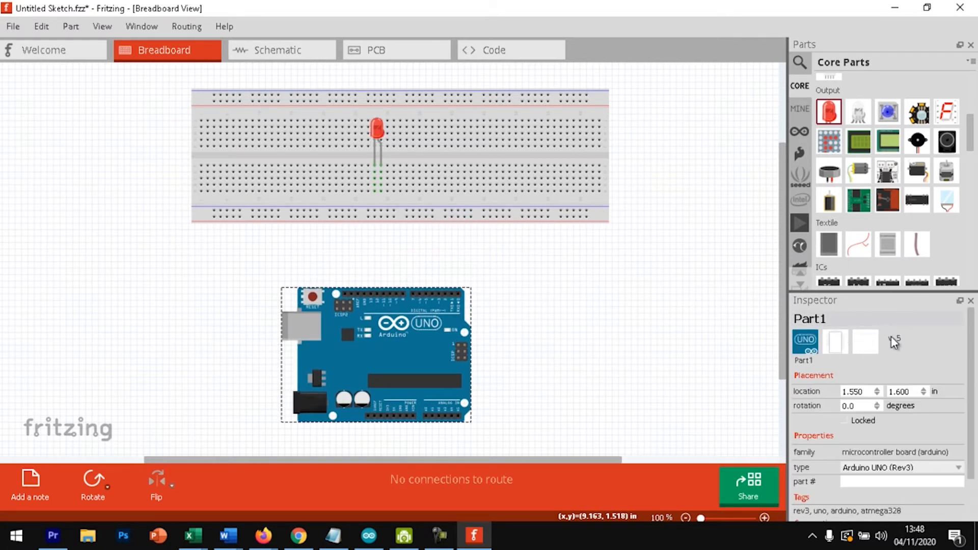
Step: Place a resistor in row C of the breadboard from the LED's right leg column 29 to column 33
drag(970, 152, 976, 94)
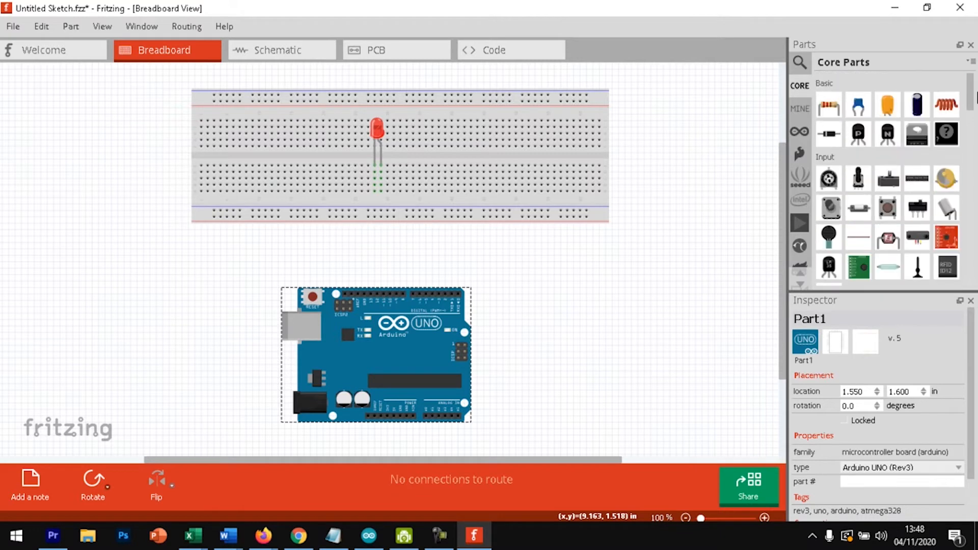
drag(828, 106, 418, 201)
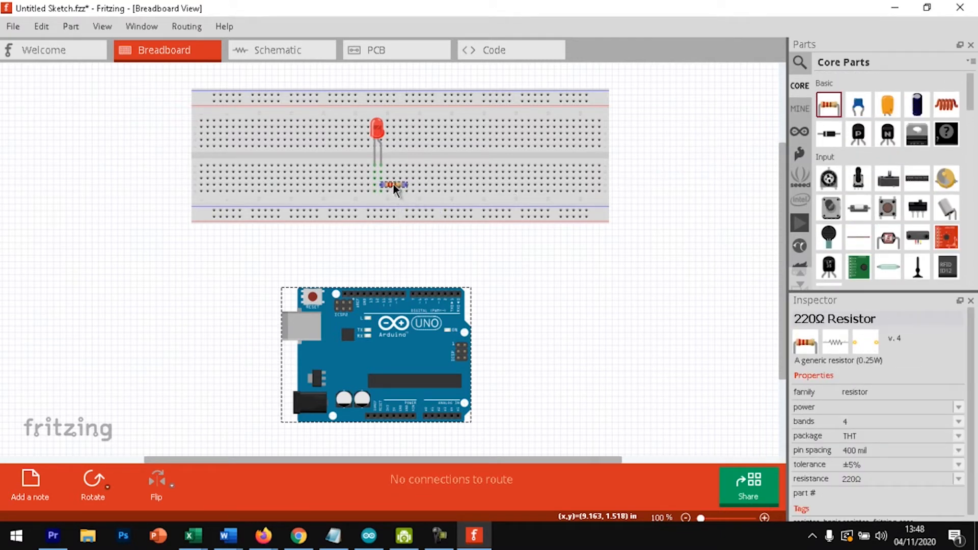
drag(393, 176, 393, 176)
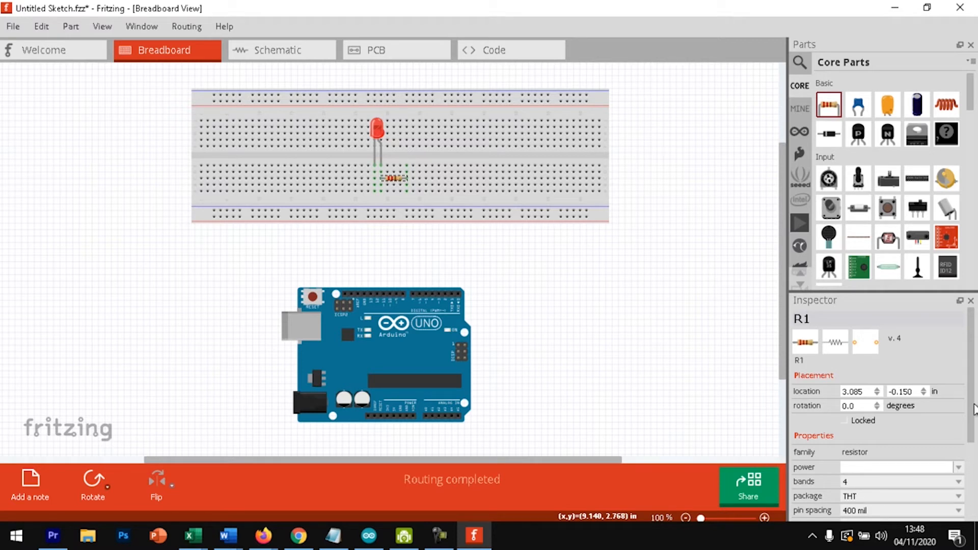
Step: Set the resistor's resistance to 330Ω
drag(973, 408, 973, 476)
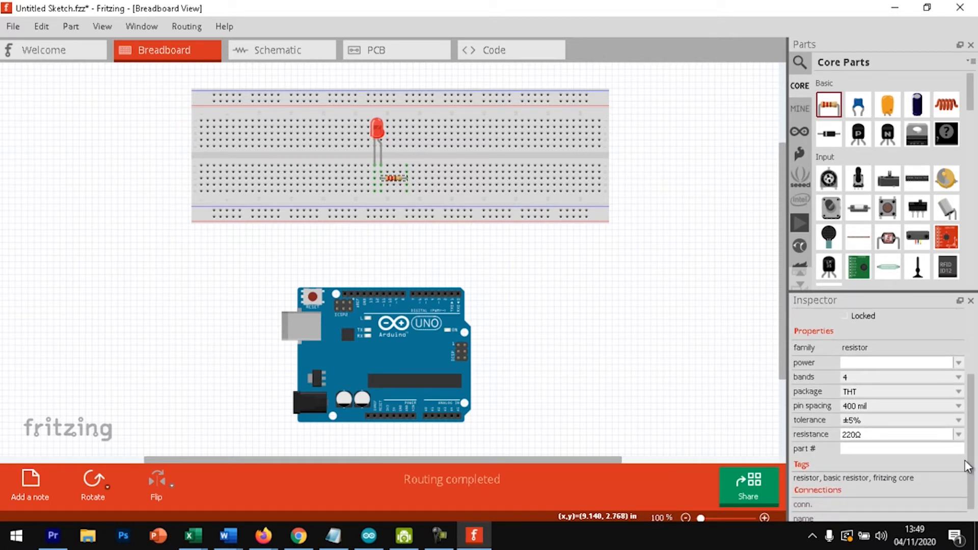
click(958, 435)
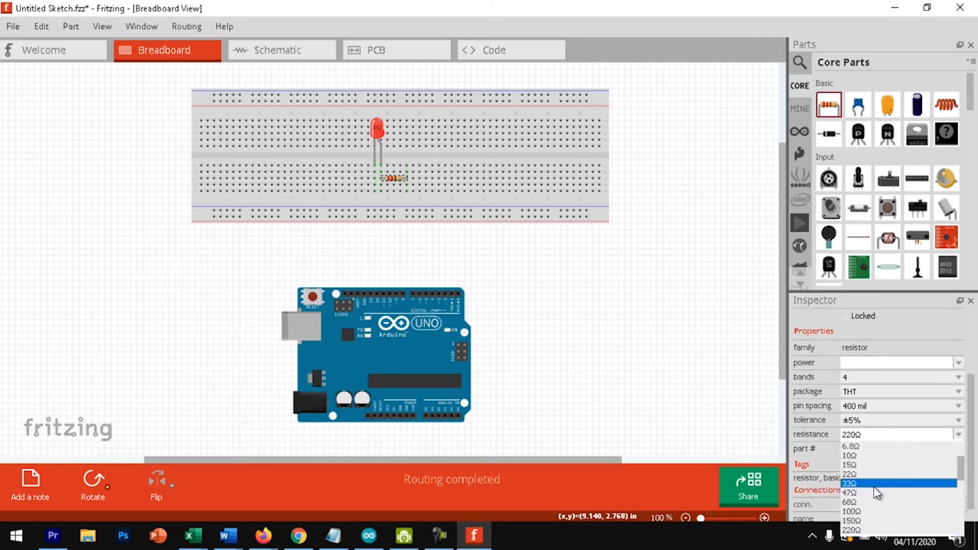
scroll(873, 487, down, 2)
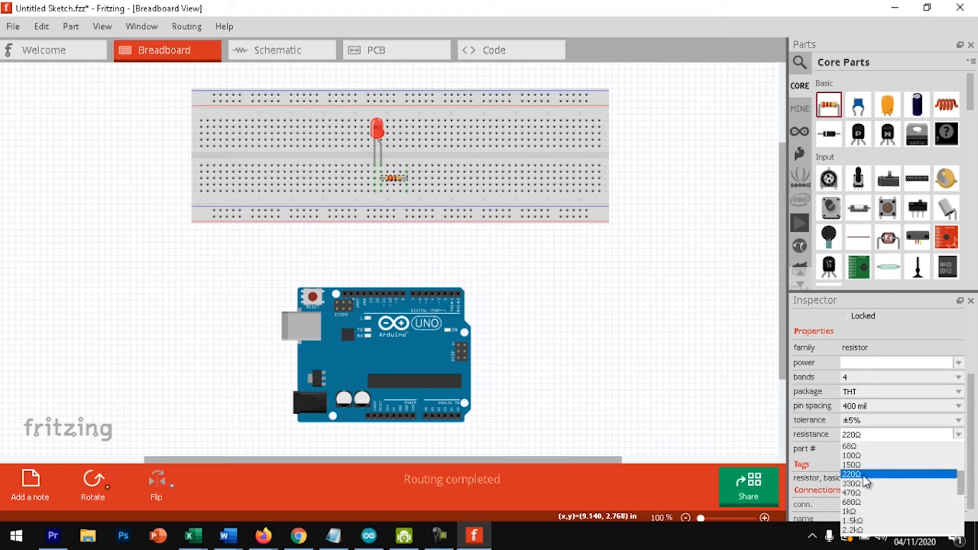
click(863, 480)
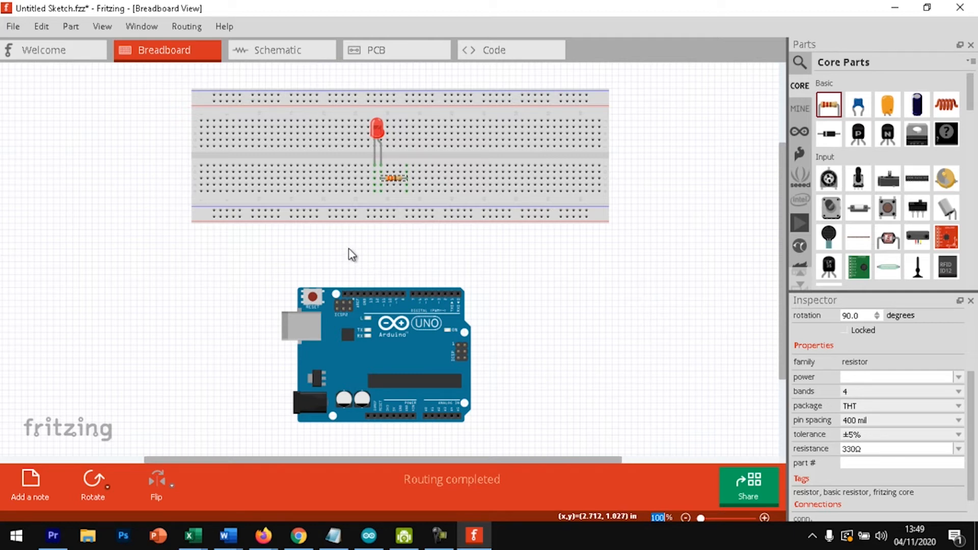
Step: Wire the Arduino's GND pin beside pin 13 to row A of the LED's left leg column on the breadboard
click(427, 329)
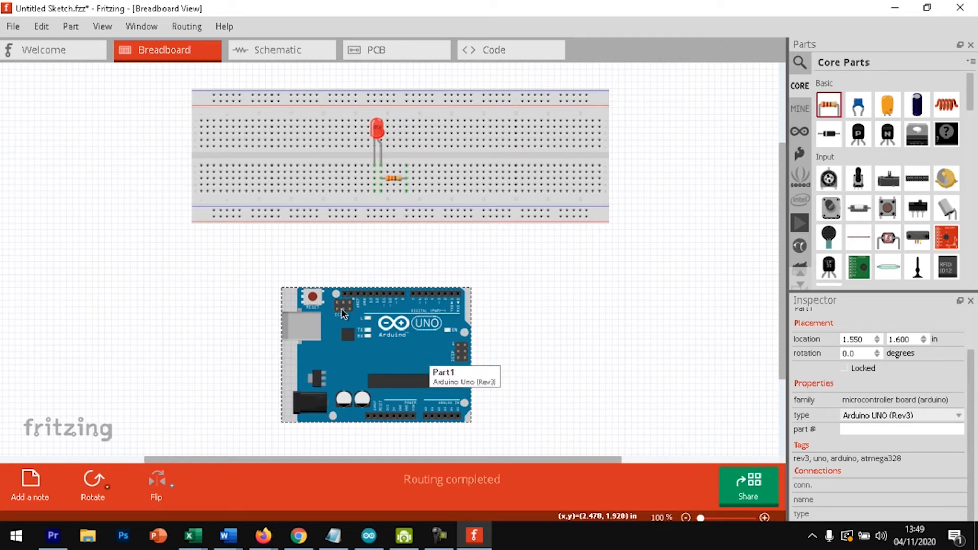
ctrl+scroll(345, 310, up, 5)
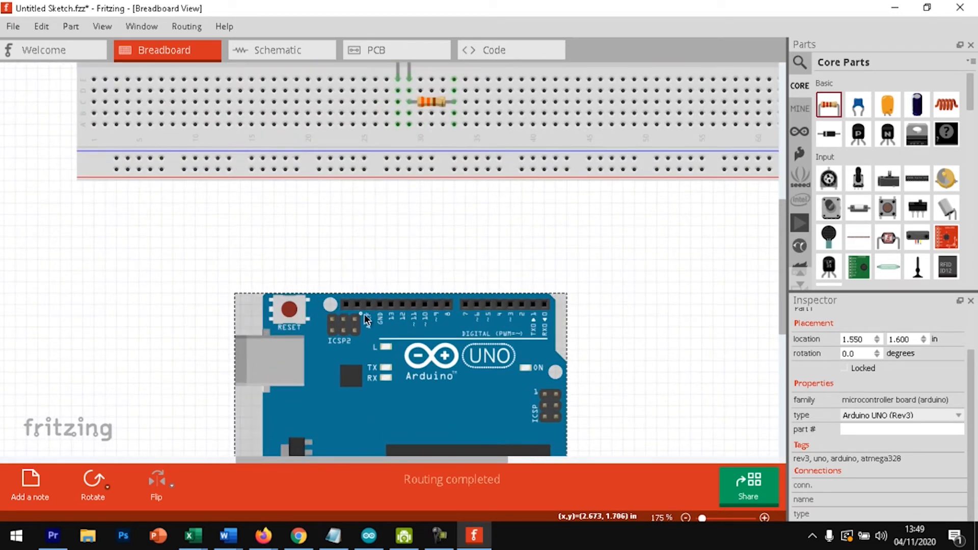
ctrl+scroll(365, 314, up, 1)
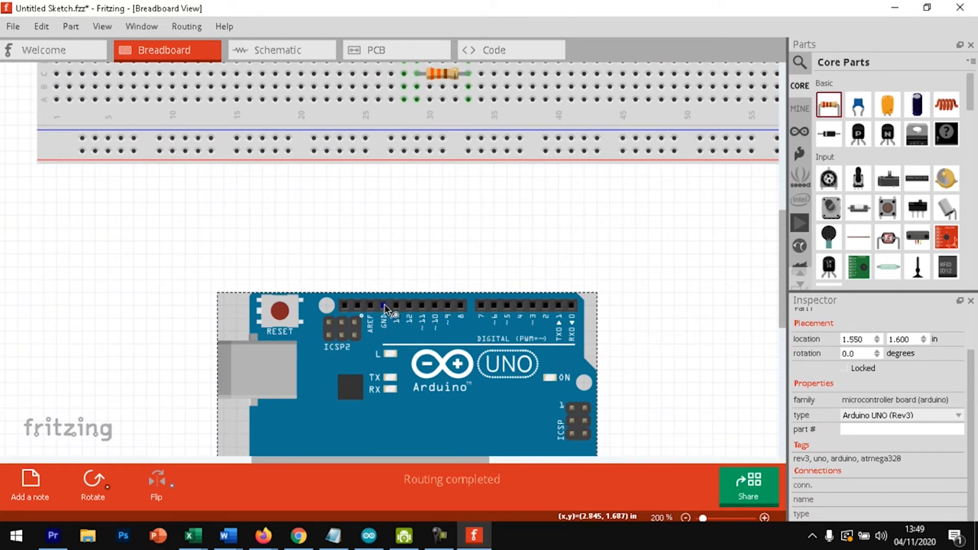
drag(383, 309, 401, 109)
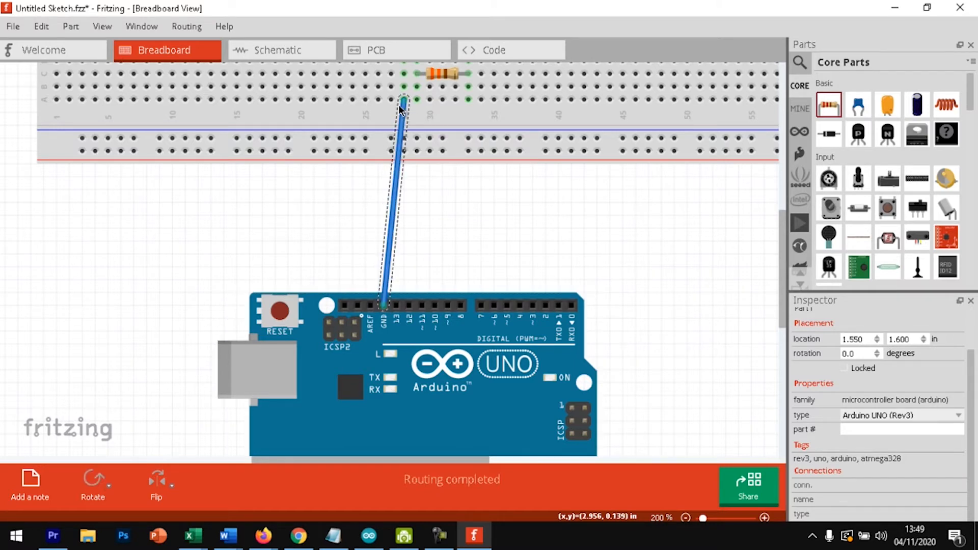
ctrl+scroll(433, 199, down, 5)
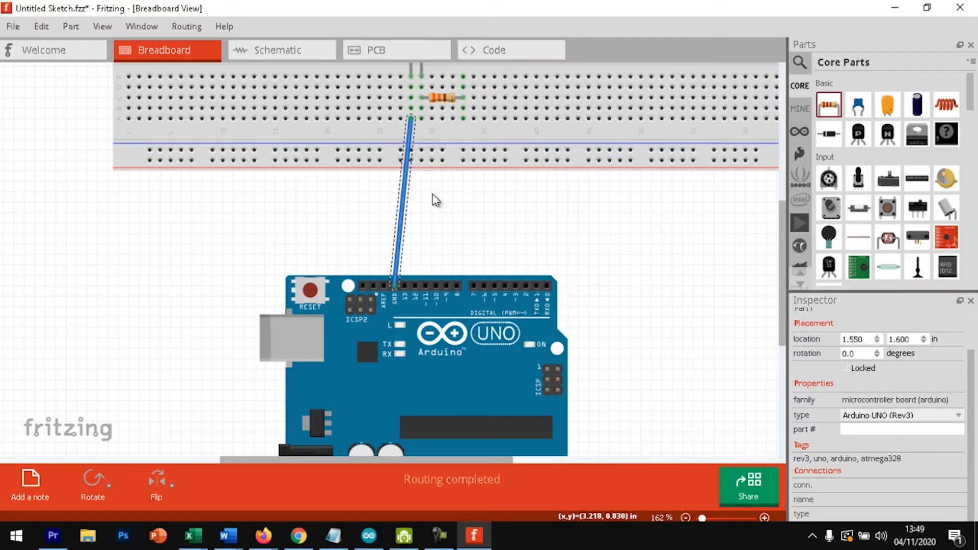
ctrl+scroll(434, 199, down, 2)
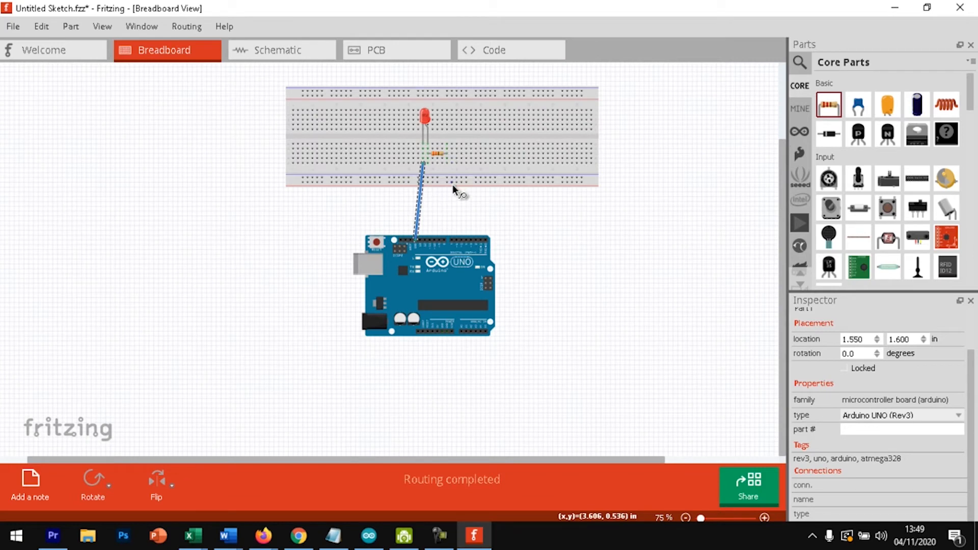
ctrl+scroll(454, 187, down, 1)
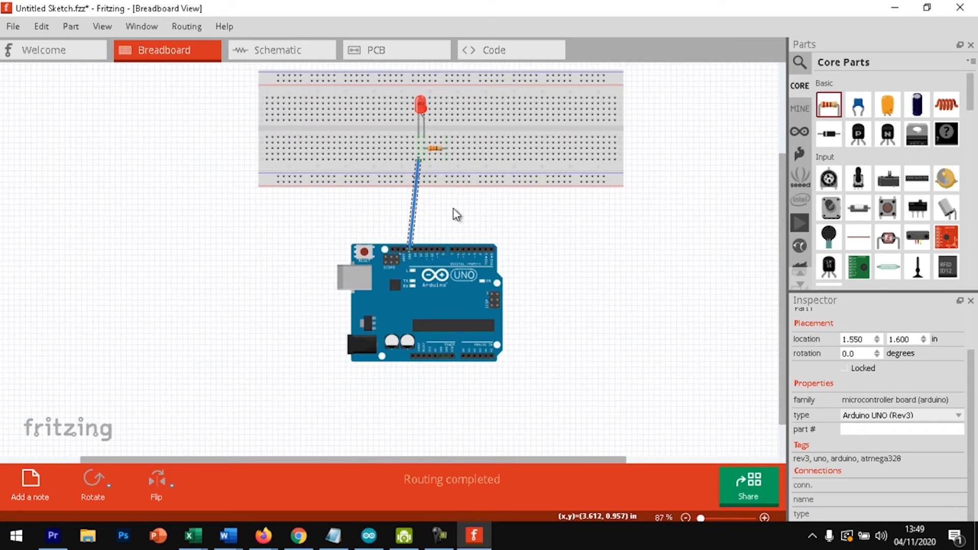
ctrl+scroll(447, 204, up, 2)
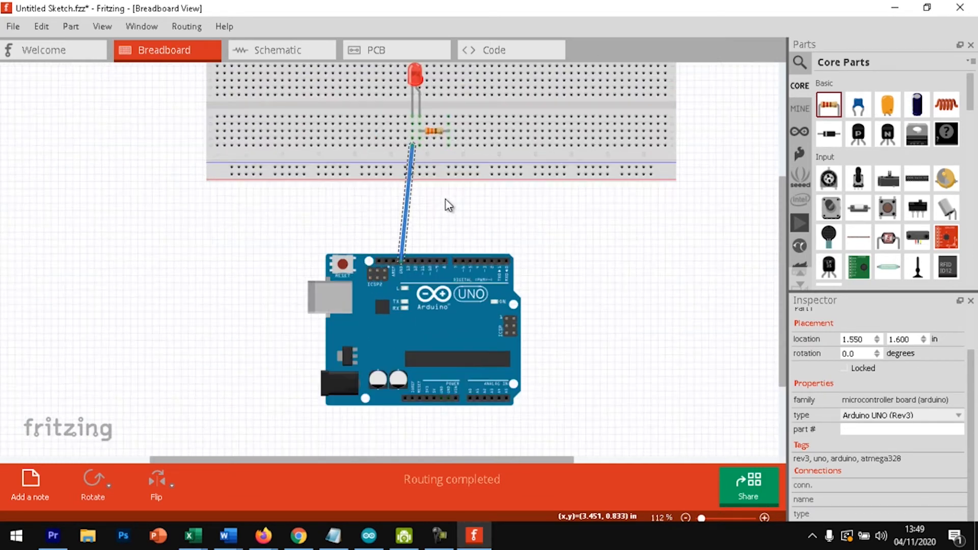
ctrl+scroll(448, 205, up, 1)
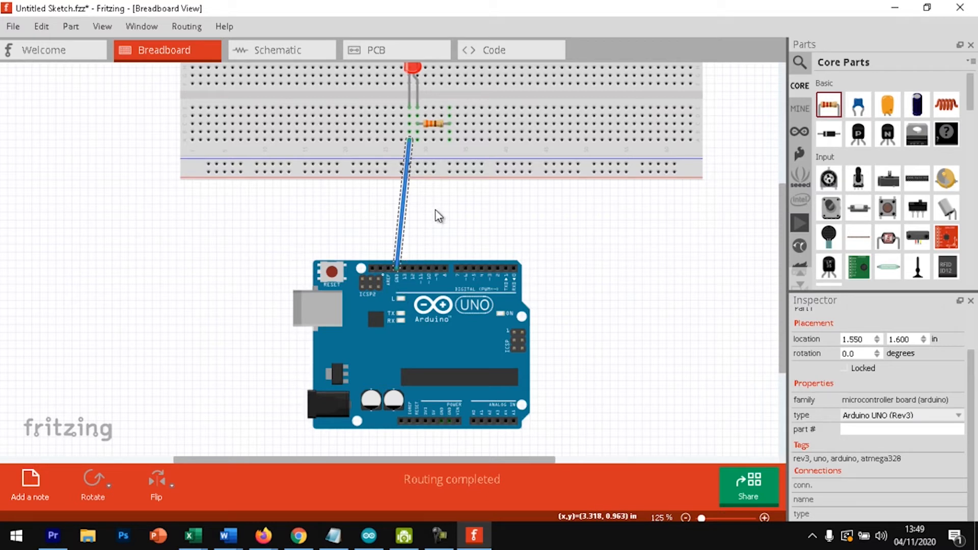
ctrl+scroll(435, 209, down, 1)
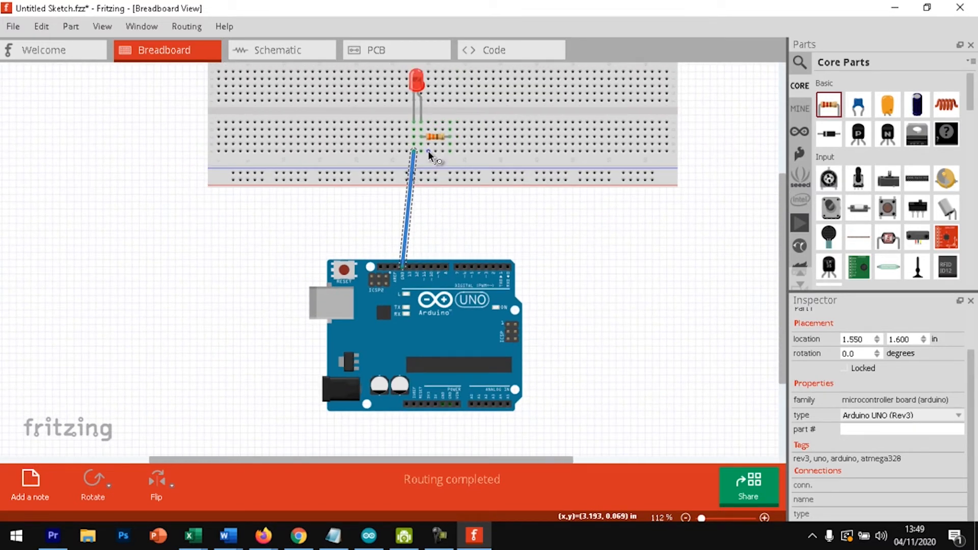
Step: Wire the Arduino's digital pin 13 to row A of the resistor's right leg column 33 on the breadboard
ctrl+scroll(428, 150, down, 2)
ctrl+scroll(475, 204, up, 2)
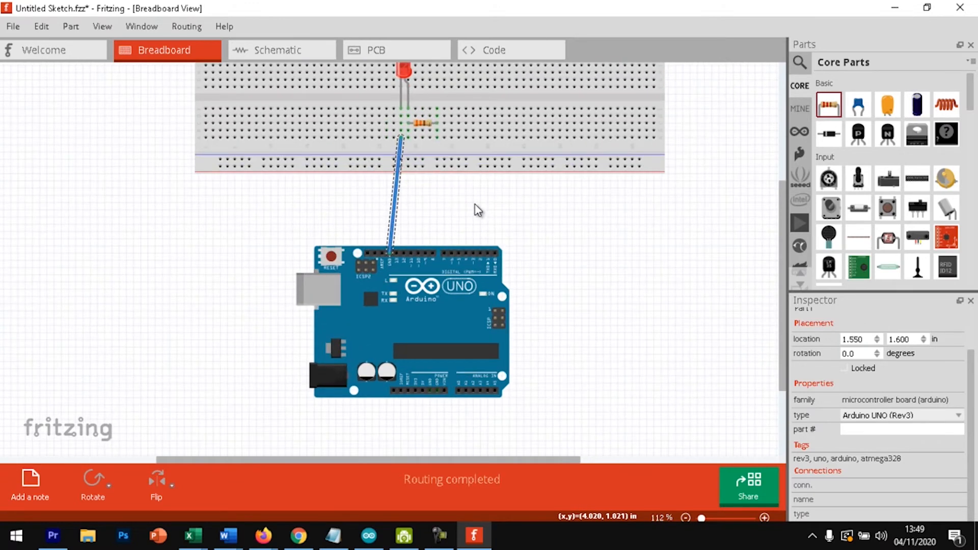
ctrl+scroll(475, 207, up, 2)
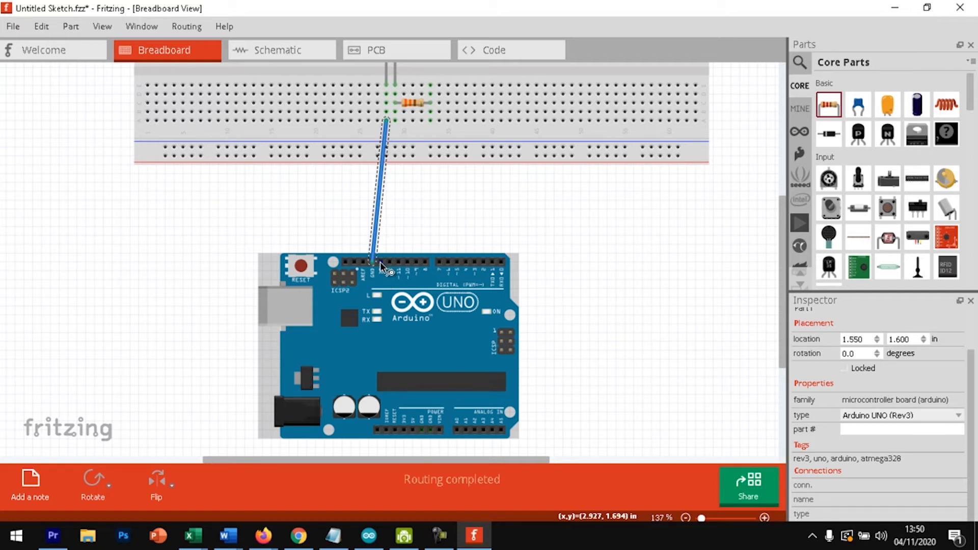
drag(381, 262, 431, 120)
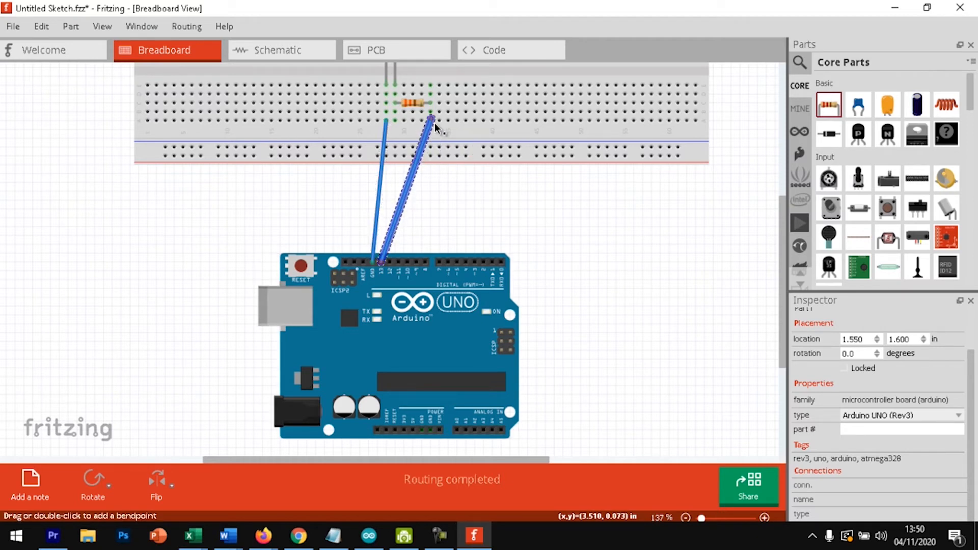
ctrl+scroll(474, 238, up, 1)
ctrl+scroll(473, 237, down, 5)
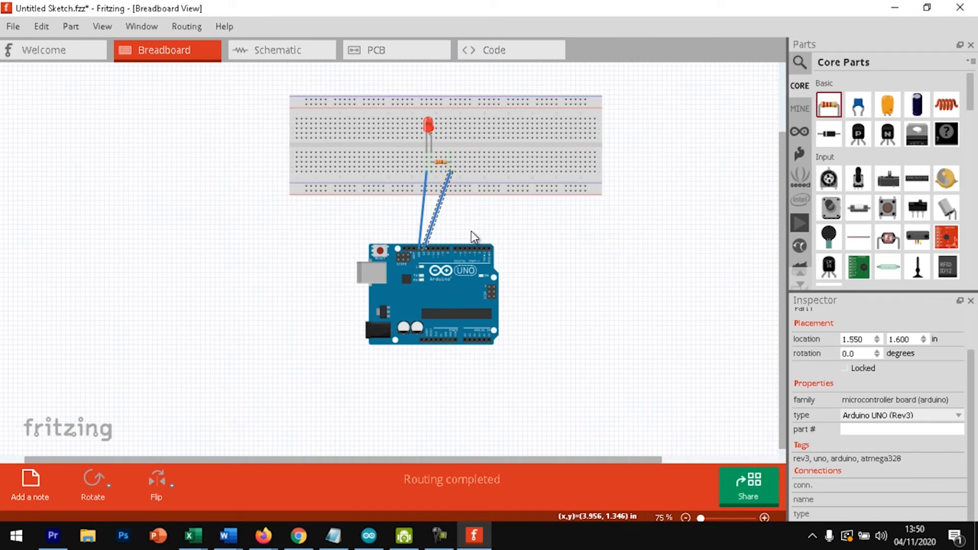
ctrl+scroll(472, 237, up, 3)
ctrl+scroll(473, 237, down, 3)
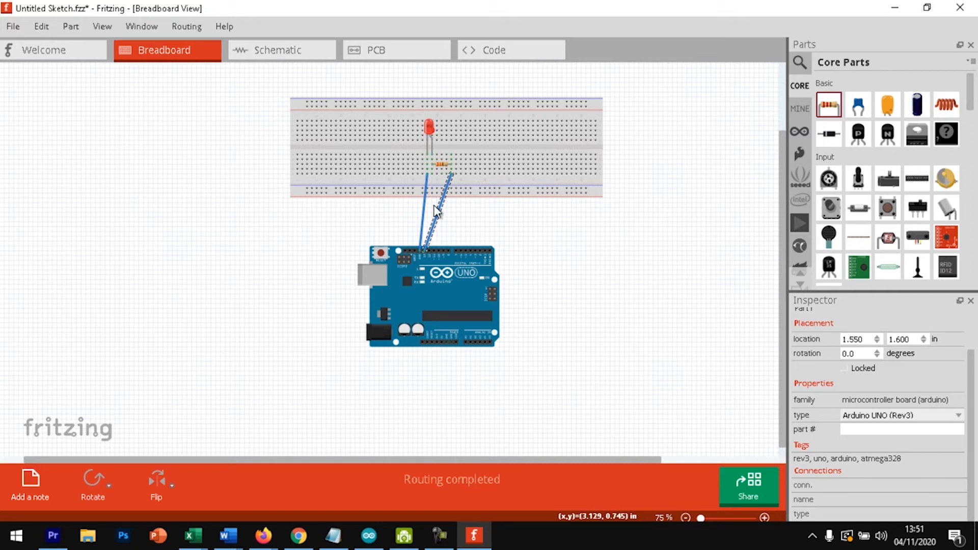
Step: In the schematic view, move the Arduino symbol away from the edge into open space above and beside its ground line
click(295, 49)
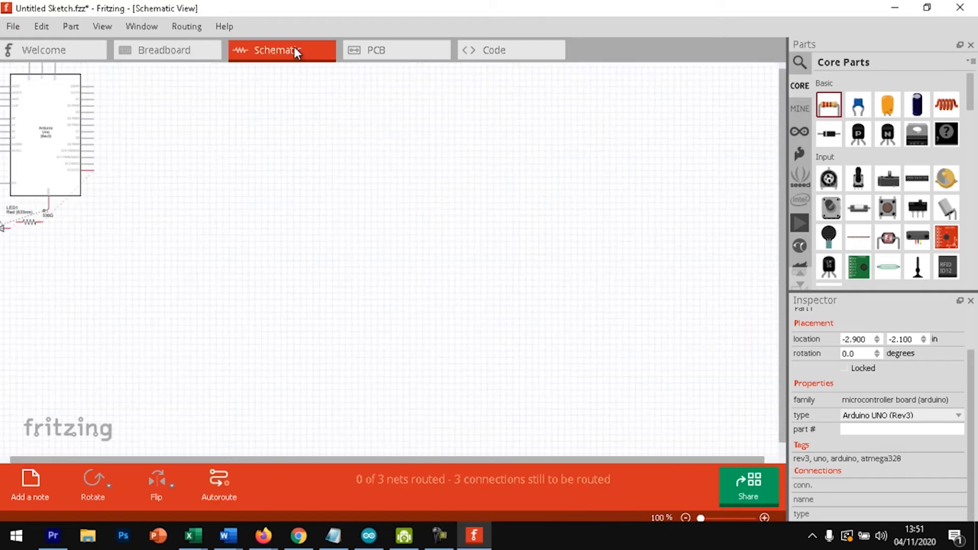
drag(52, 125, 317, 189)
drag(22, 222, 256, 253)
click(11, 172)
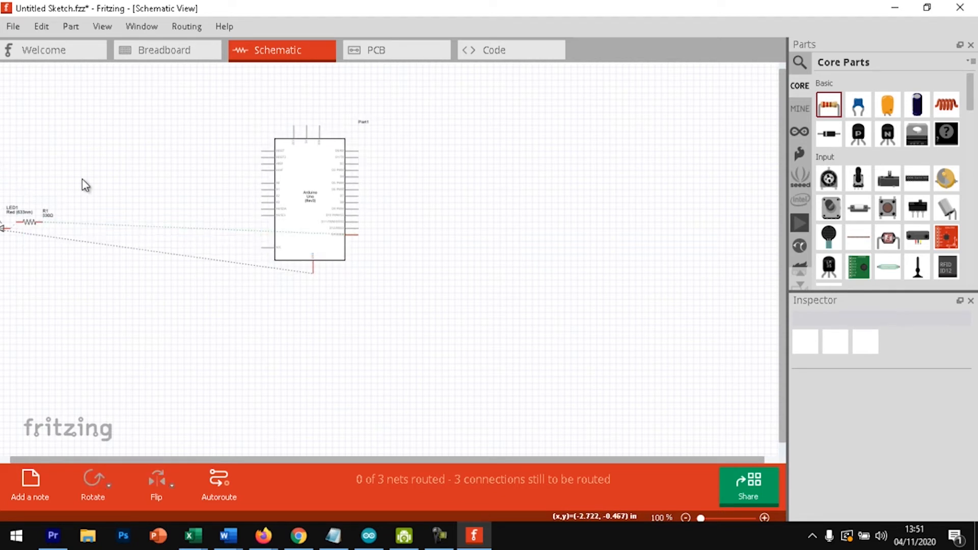
Step: Move the LED and resistor symbols together to the right of the Arduino, with the LED level with its GND pin
drag(162, 183, 401, 261)
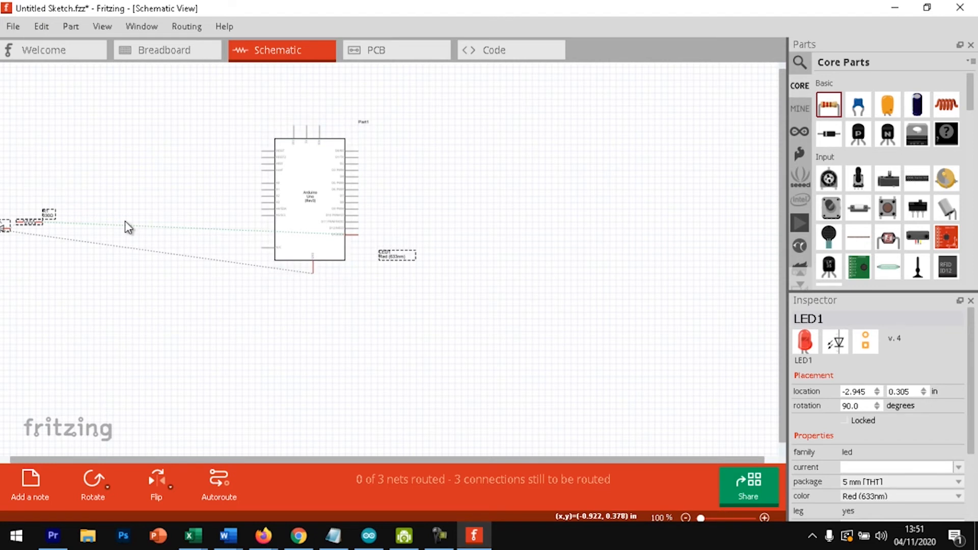
key(ctrl+z)
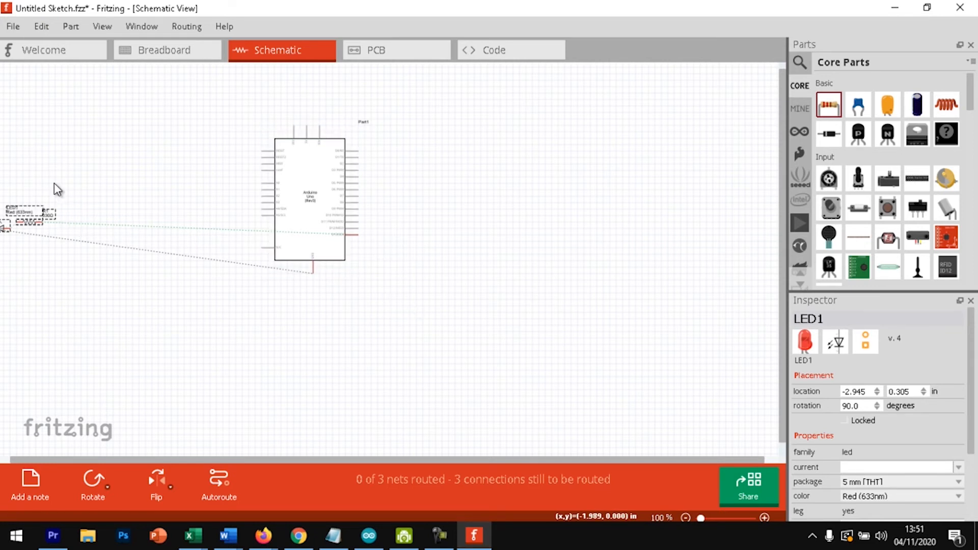
drag(33, 222, 450, 264)
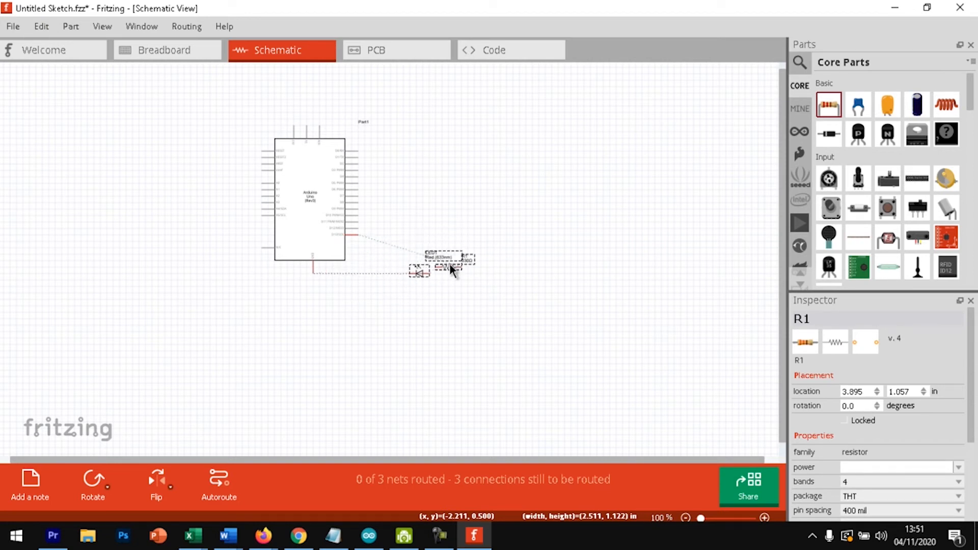
click(463, 283)
scroll(424, 249, up, 5)
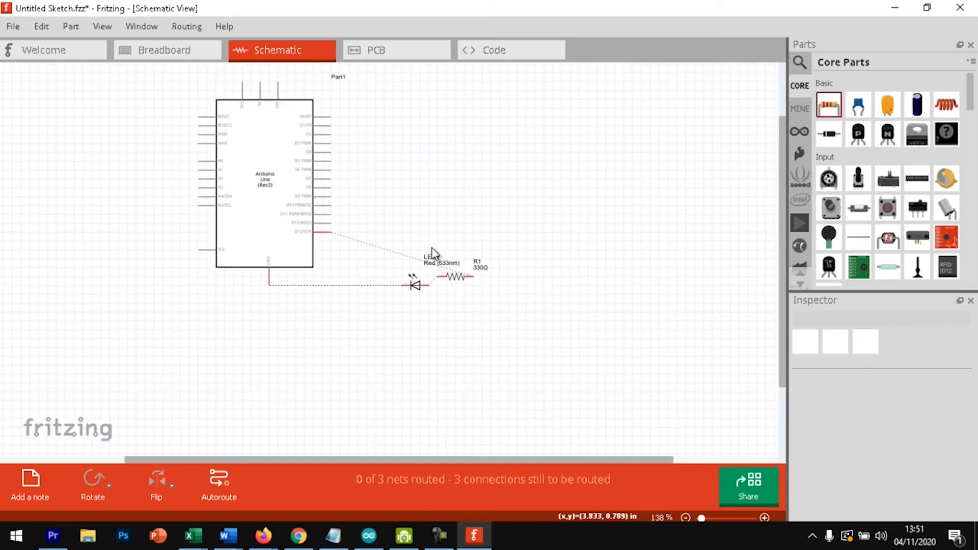
Step: Move the schematic resistor above the LED and rotate it 90 degrees counterclockwise, its upper end level with D13/SCK
scroll(424, 248, up, 1)
drag(481, 306, 415, 254)
right_click(419, 257)
click(185, 397)
click(418, 260)
click(91, 482)
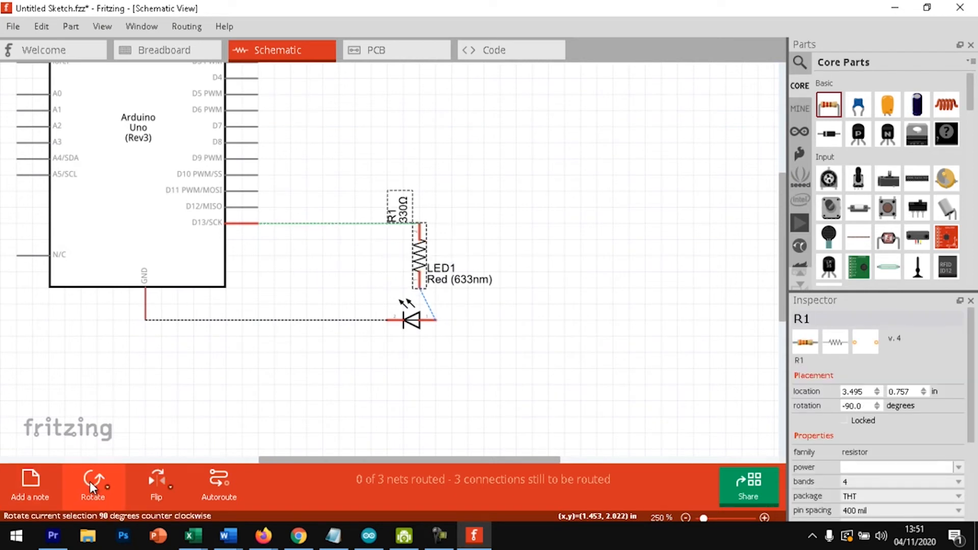
Step: Align the LED's right pin below the resistor's lower end and shift both symbols closer to the Arduino
click(410, 319)
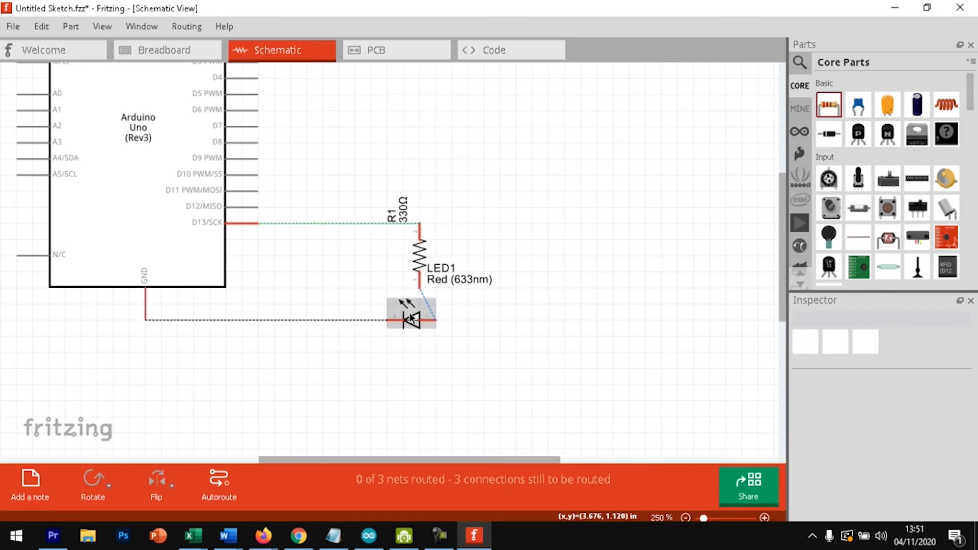
drag(408, 321, 391, 321)
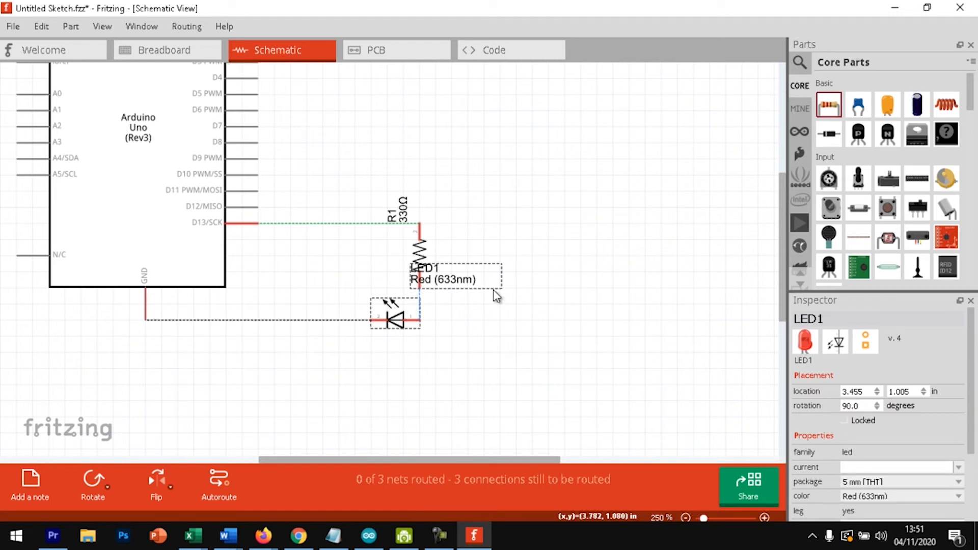
click(575, 300)
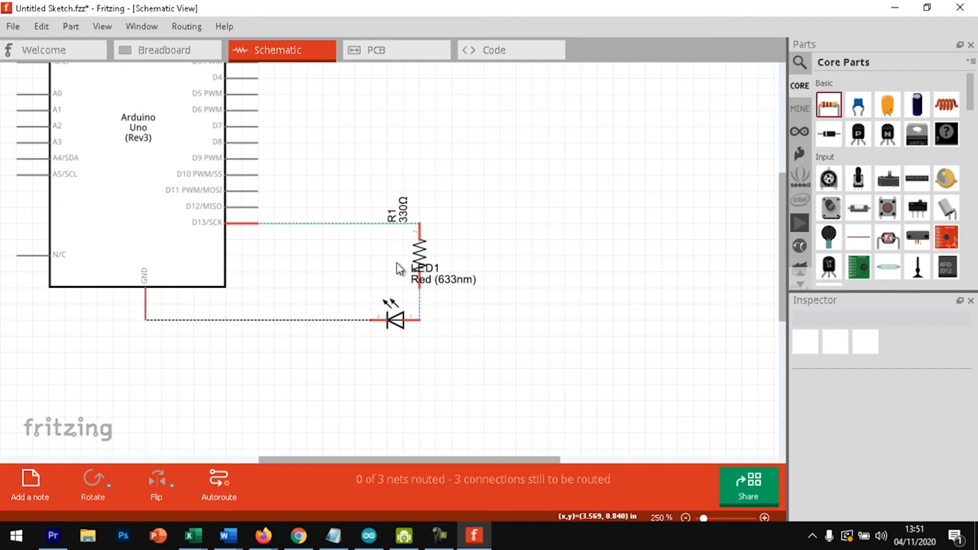
drag(427, 270, 383, 263)
drag(396, 321, 347, 321)
click(520, 153)
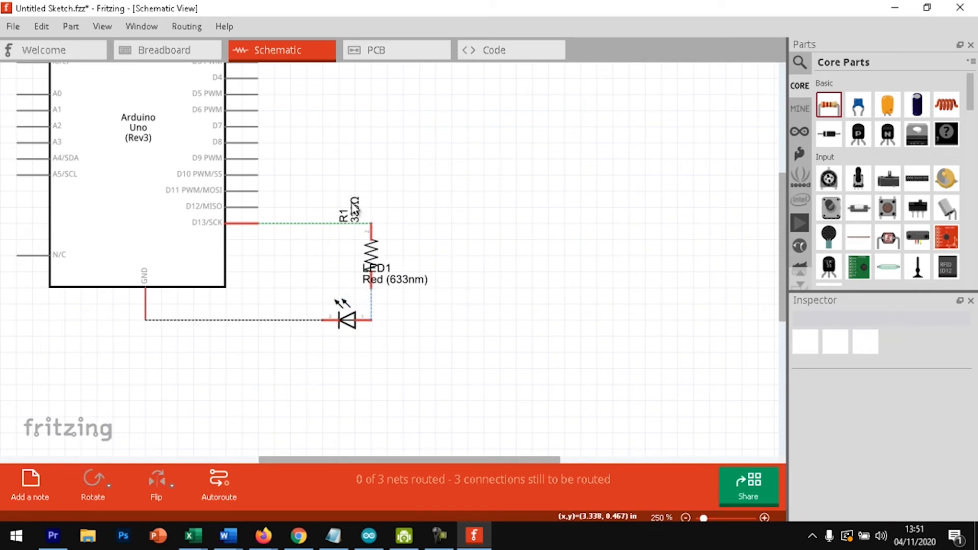
ctrl+scroll(201, 138, down, 6)
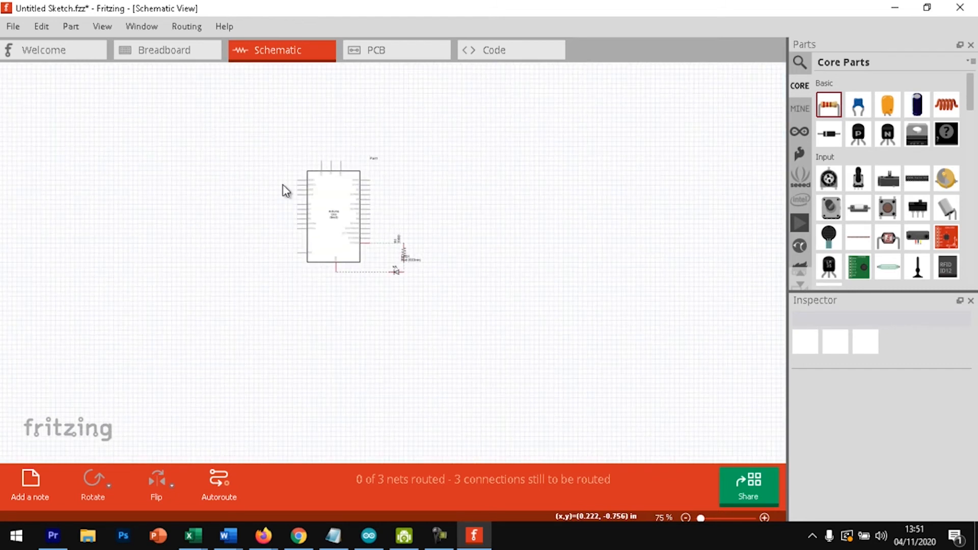
ctrl+scroll(377, 173, up, 5)
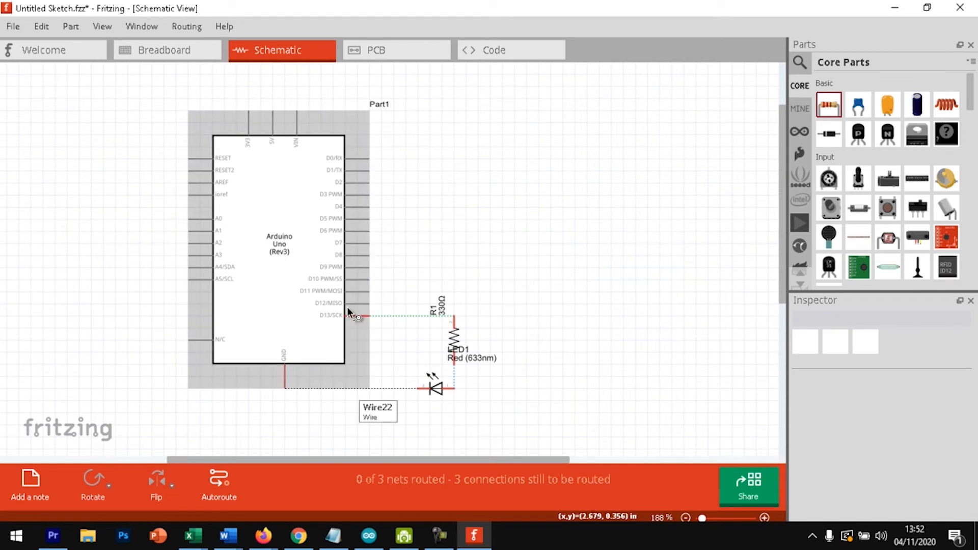
click(157, 50)
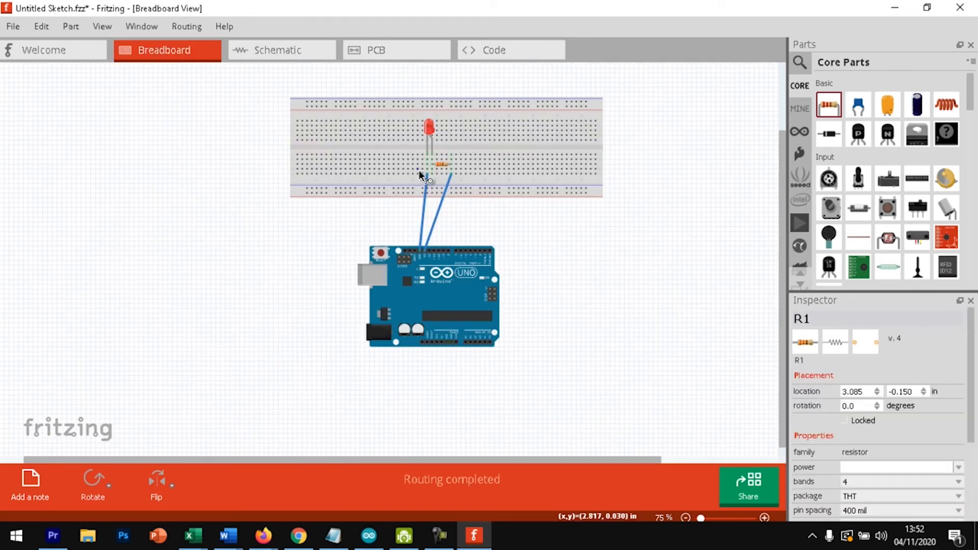
click(258, 46)
Step: In the PCB view, place the resistor and LED on the board right of the Arduino, with the LED directly above the resistor
click(396, 53)
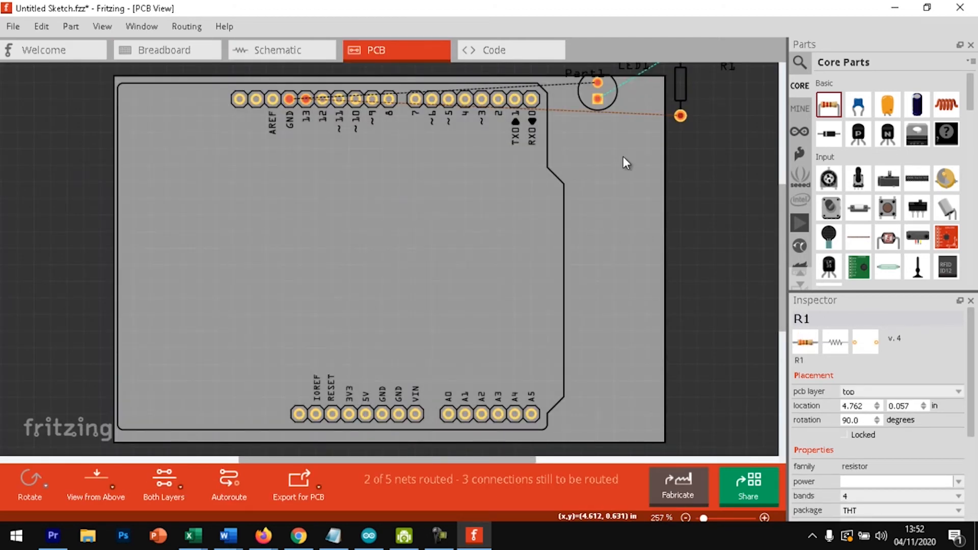
drag(680, 88, 637, 216)
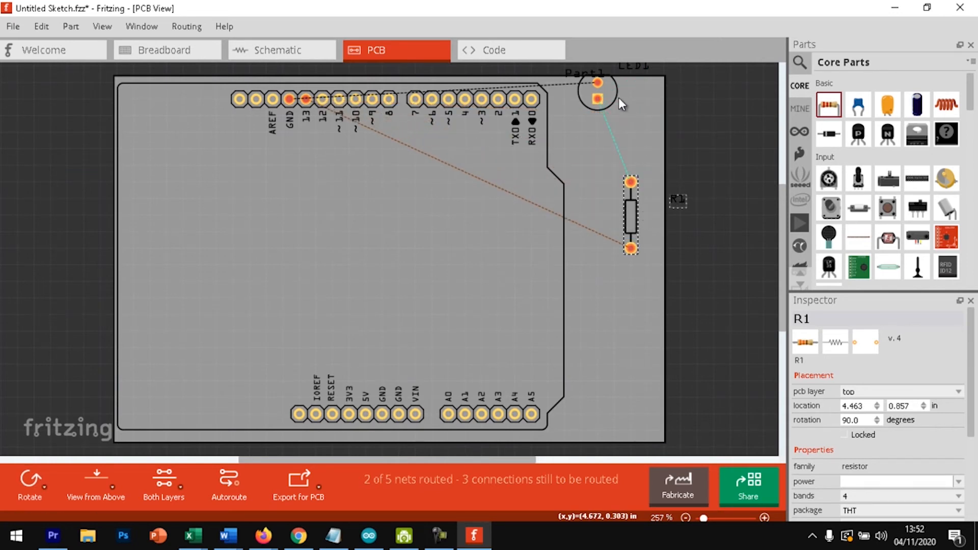
drag(616, 98, 649, 131)
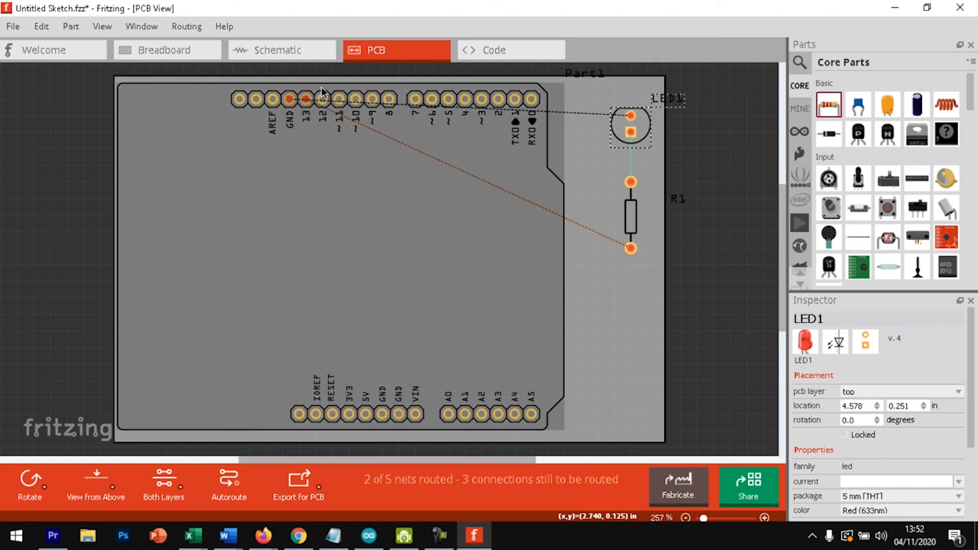
Step: Route a trace from the Arduino's GND along the board's upper edge to the LED's upper pad, repositioning the Arduino at 1.597, 0.200 in
mouse_move(590, 117)
mouse_down()
mouse_move(595, 90)
mouse_move(631, 83)
mouse_up()
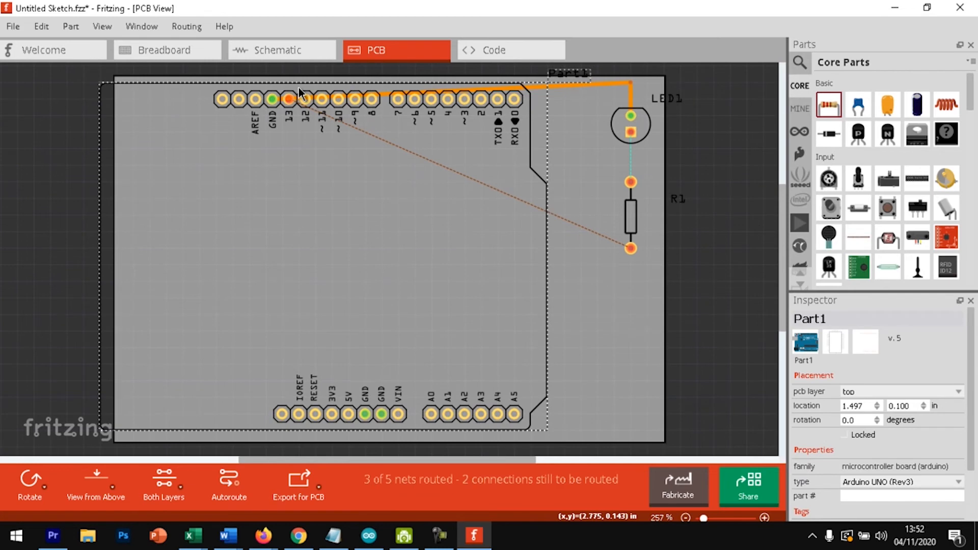
drag(301, 88, 323, 173)
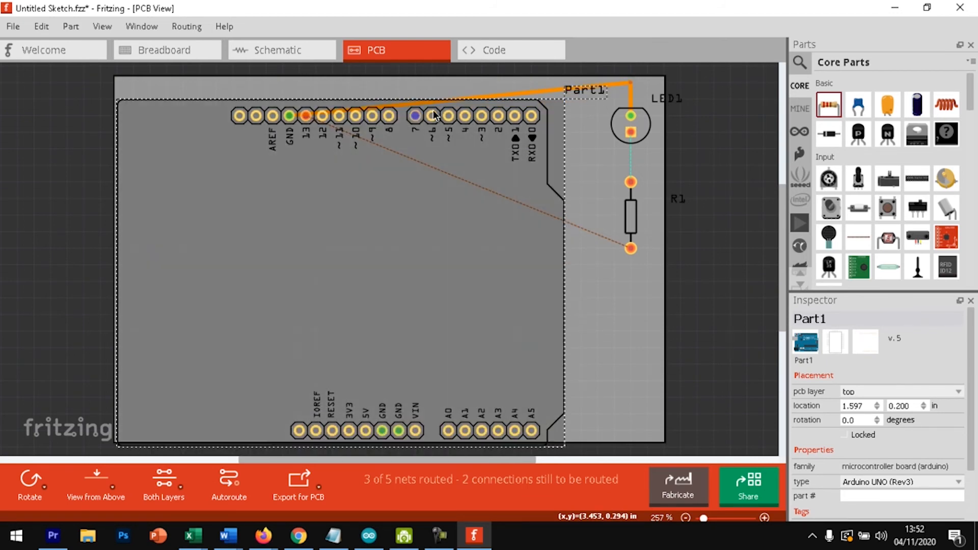
mouse_move(482, 95)
mouse_down()
mouse_move(303, 76)
mouse_move(295, 97)
mouse_move(301, 83)
mouse_up()
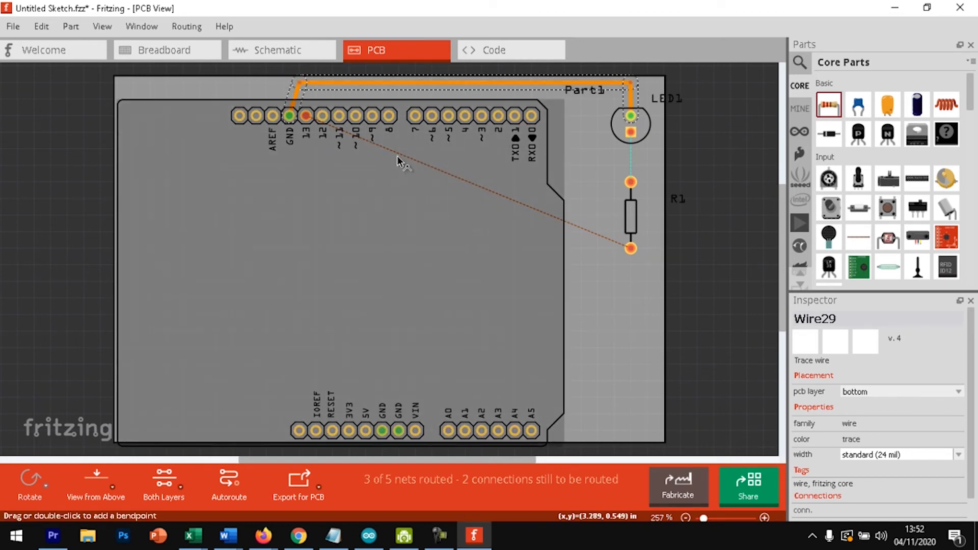
Step: Route a trace from Arduino pin 13 above the header and down between the Arduino and LED to the resistor's lower pad
mouse_move(365, 139)
mouse_down()
mouse_move(331, 98)
mouse_move(308, 93)
mouse_up()
double_click(308, 93)
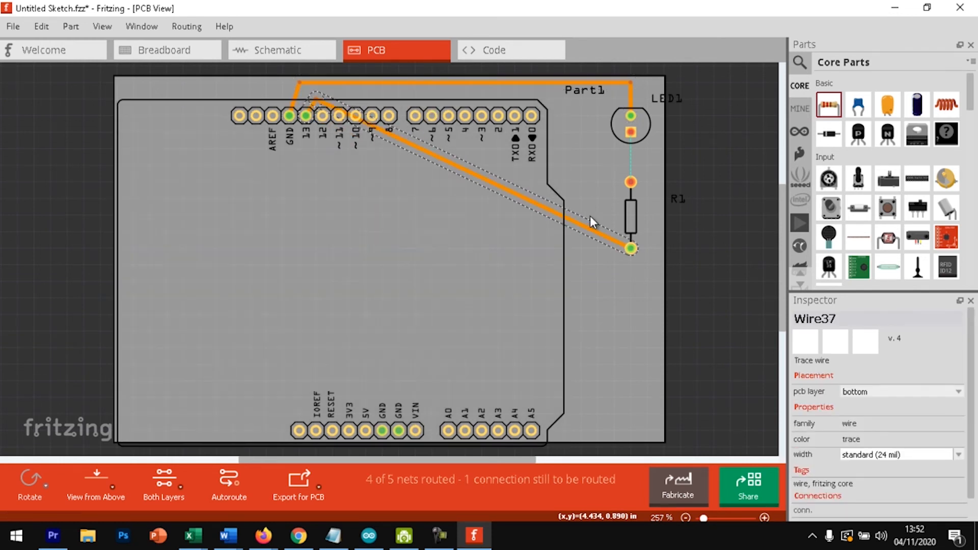
mouse_move(561, 221)
mouse_down()
mouse_move(561, 187)
mouse_move(585, 209)
mouse_move(581, 218)
mouse_move(553, 66)
mouse_move(569, 107)
mouse_move(601, 124)
mouse_up()
click(576, 223)
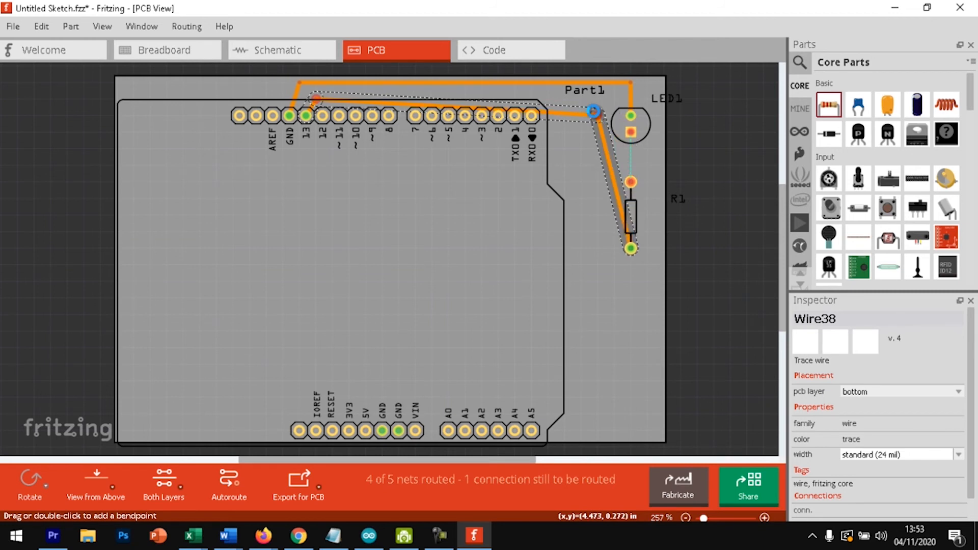
drag(619, 194, 596, 249)
drag(597, 117, 599, 101)
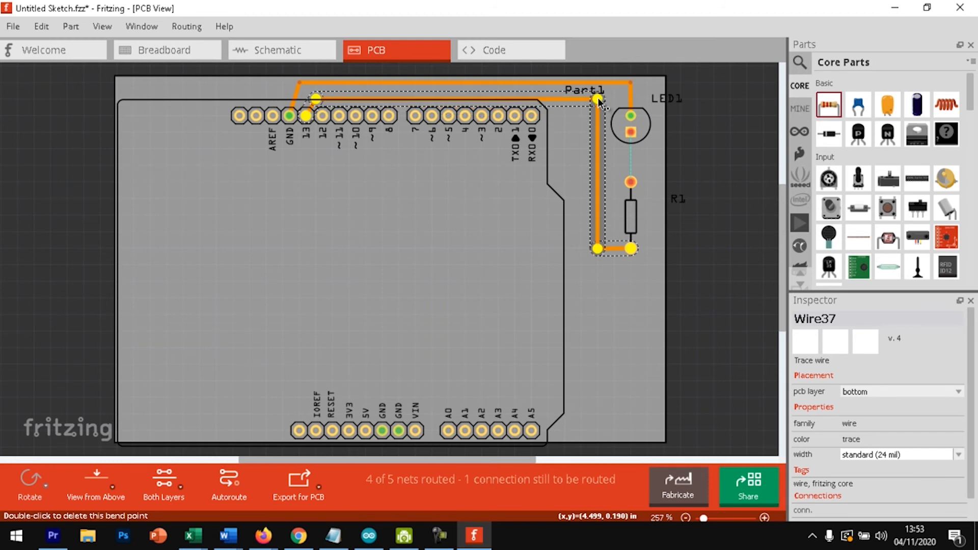
mouse_move(317, 99)
mouse_down()
mouse_move(321, 92)
mouse_move(307, 94)
mouse_move(323, 95)
mouse_up()
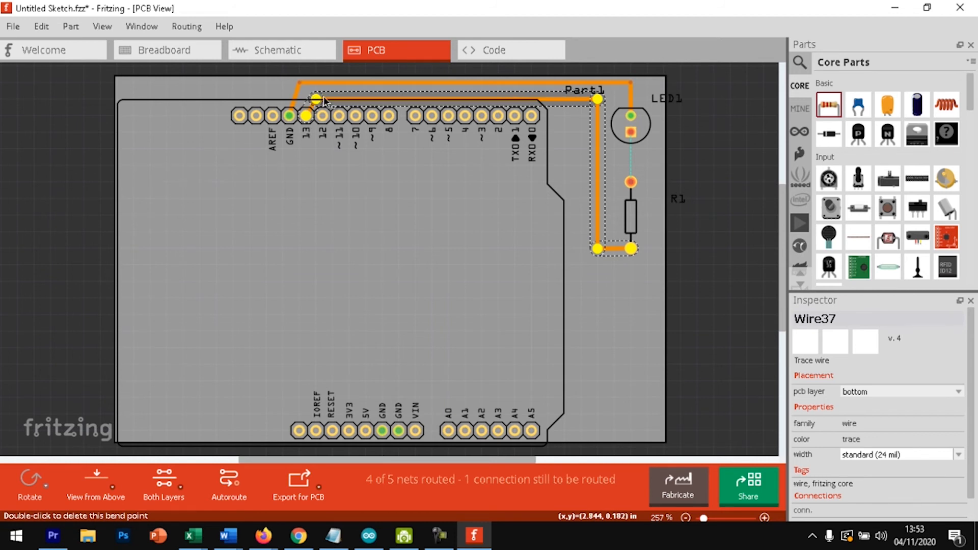
drag(323, 96, 323, 96)
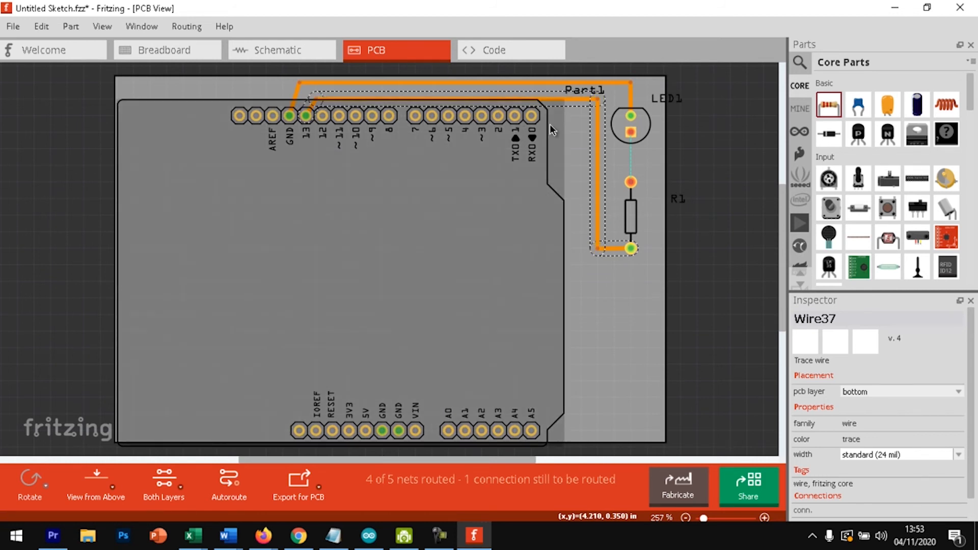
click(458, 164)
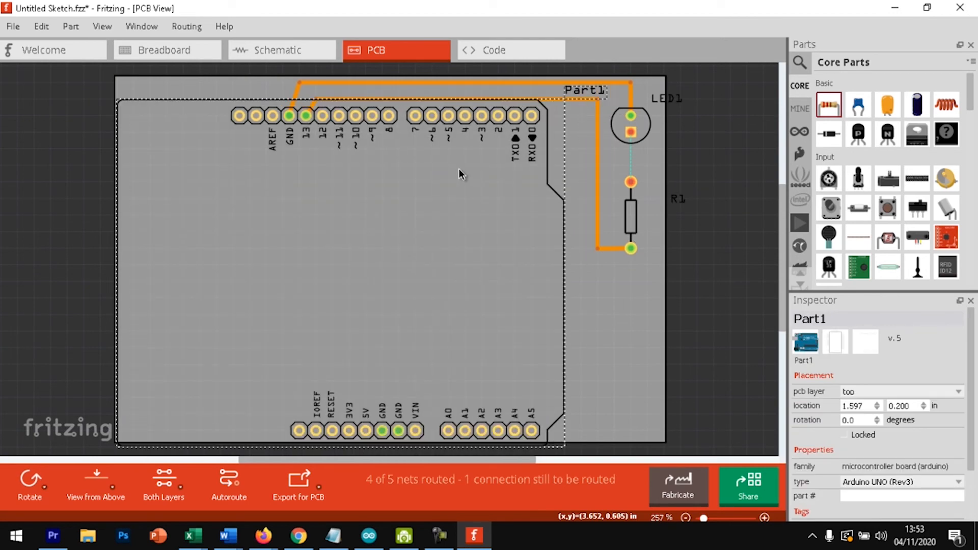
click(698, 147)
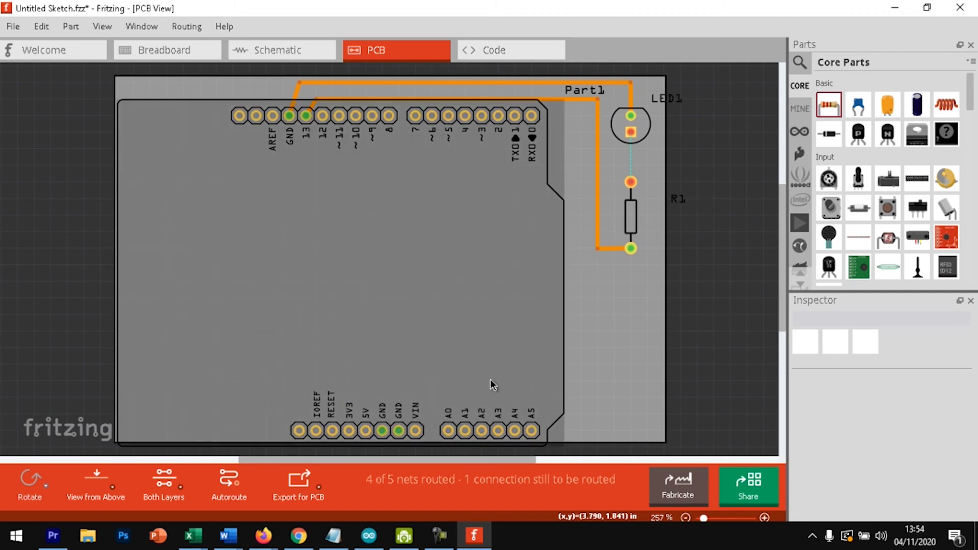
Step: Return to the breadboard view to look over the wired circuit
click(153, 56)
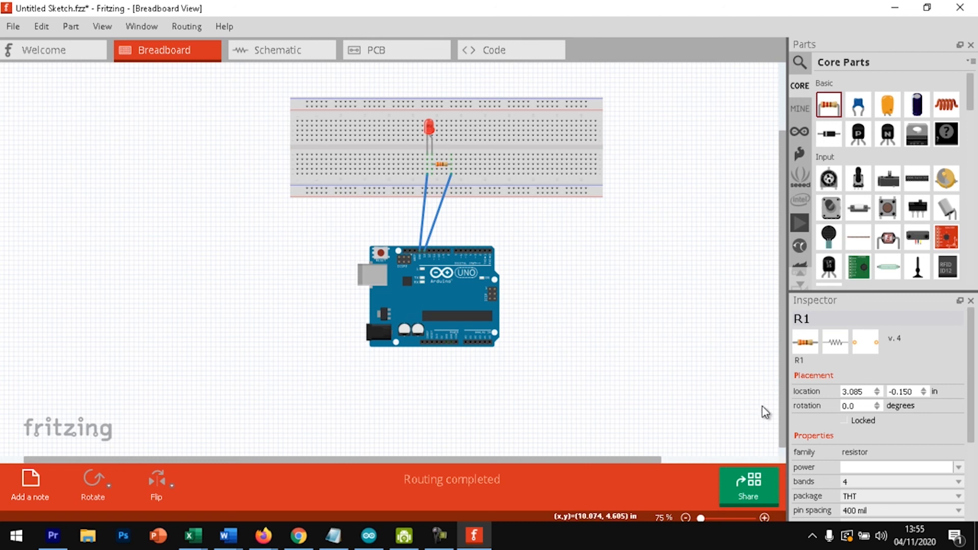
click(446, 535)
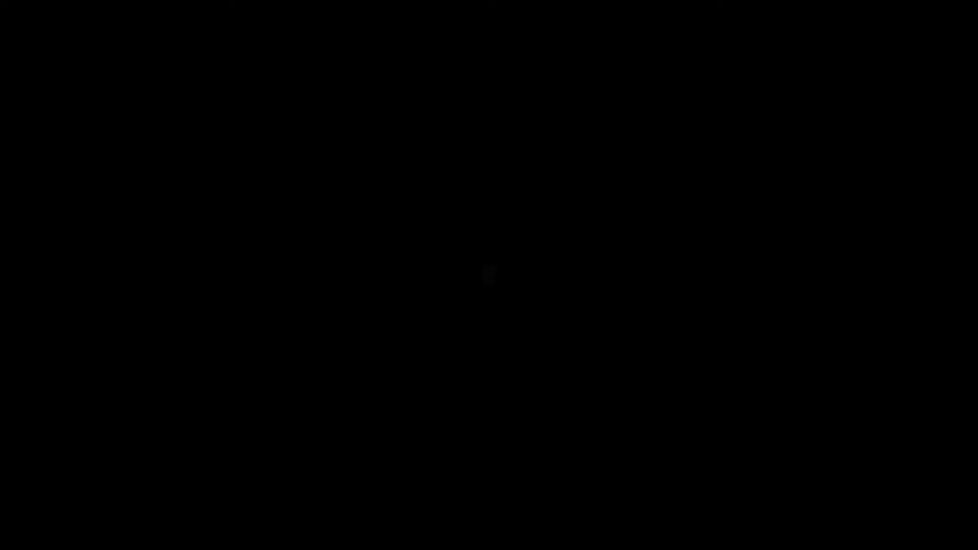